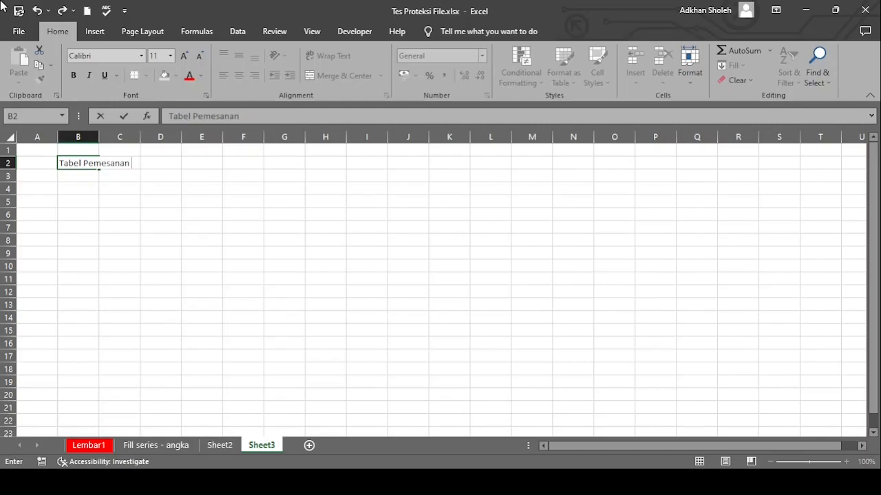
# - Complete the title "Tabel Pemesanan Kue" in B2 and enter the subtitle Catering "Tulip - Cake & Bakery" in B3
pyautogui.write('Kue')
pyautogui.press('Return')
pyautogui.write('C')
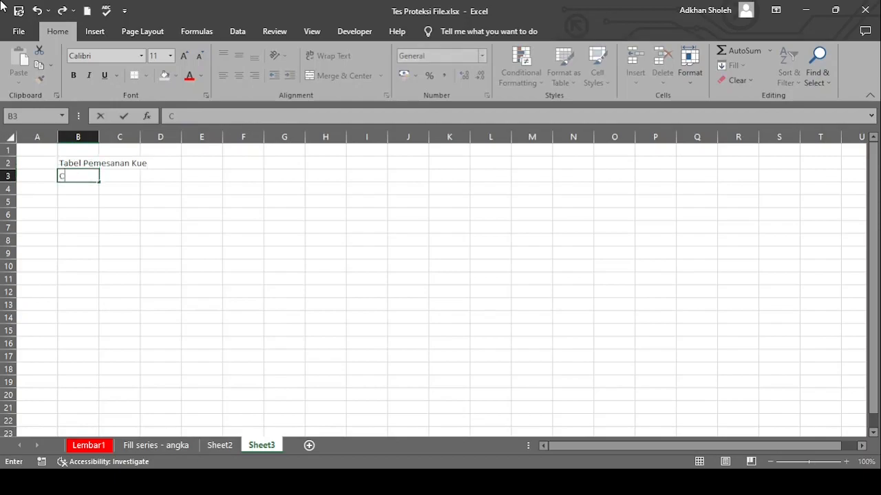
pyautogui.write('atering "Tulip')
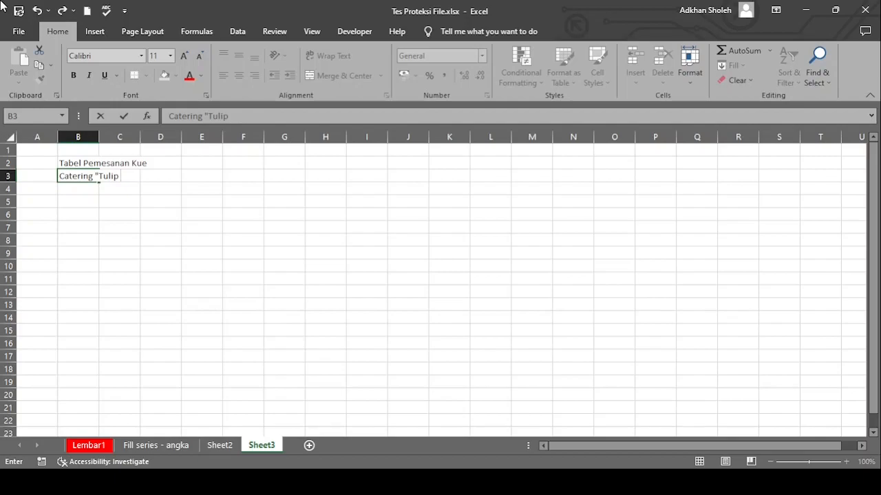
pyautogui.write(' - Cake & Bak')
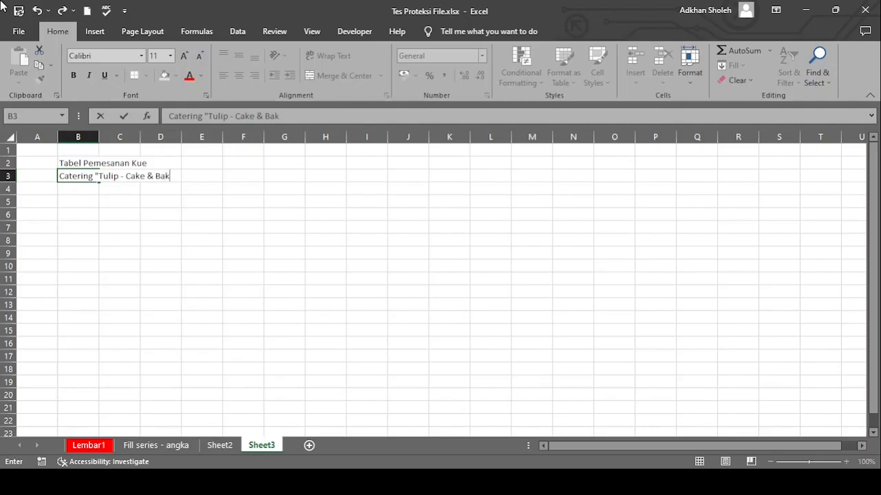
pyautogui.write('ery"')
pyautogui.press('Return')
# - Enter the column header "Nama kue" in B6, leaving two empty rows below the subtitle
pyautogui.press('Return')
pyautogui.press('Return')
pyautogui.write('I')
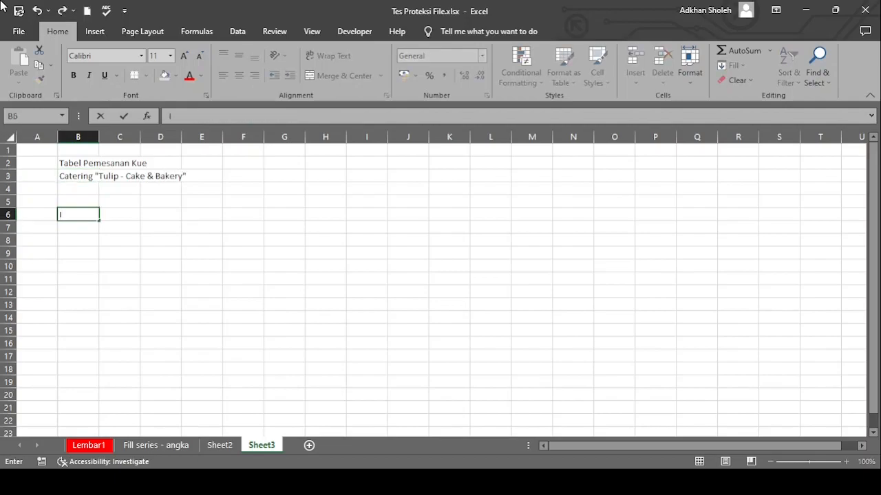
pyautogui.write('tem')
pyautogui.press('BackSpace')
pyautogui.press('BackSpace')
pyautogui.press('BackSpace')
pyautogui.press('BackSpace')
pyautogui.write('Nama kue')
pyautogui.press('Return')
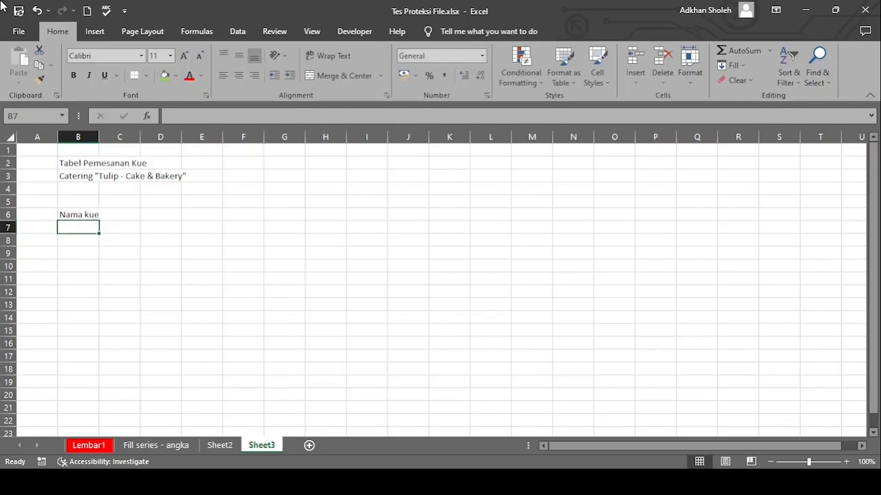
# - List Taart, Brownies and Bika Ambon in B7:B9 and widen column B to fit the names
pyautogui.write('Taart')
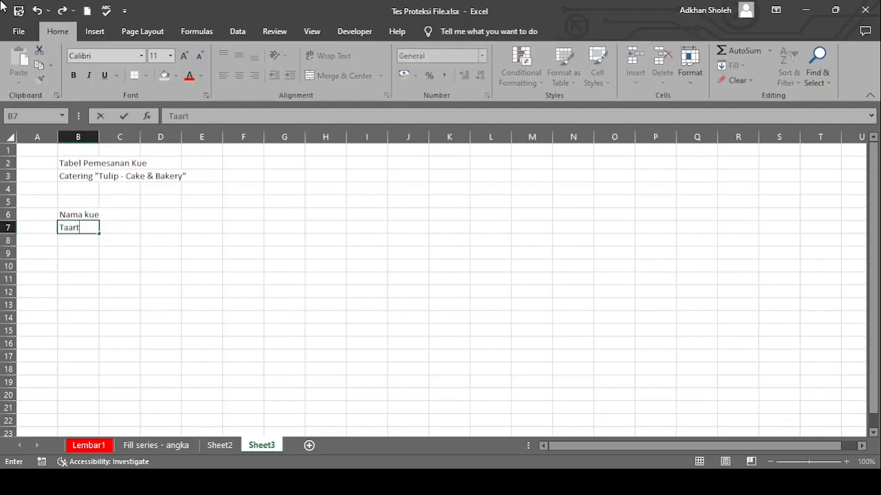
pyautogui.press('Return')
pyautogui.write('Bro')
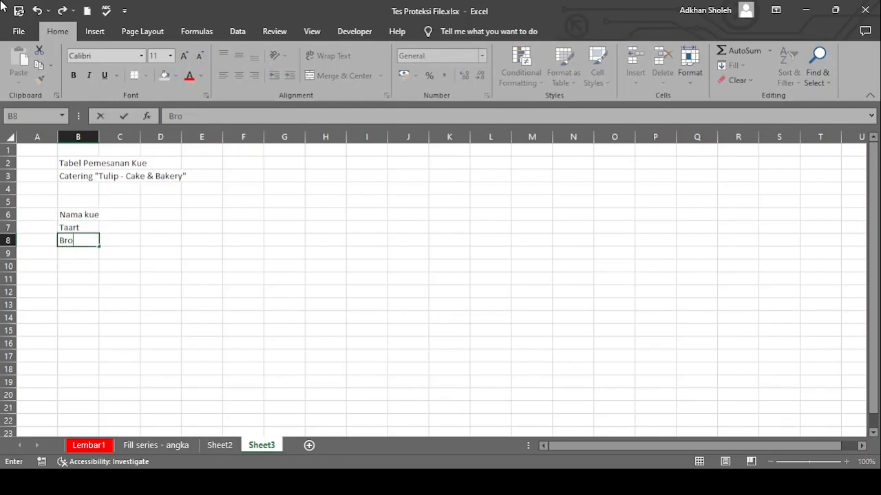
pyautogui.write('wnies')
pyautogui.press('Return')
pyautogui.write('Bika ')
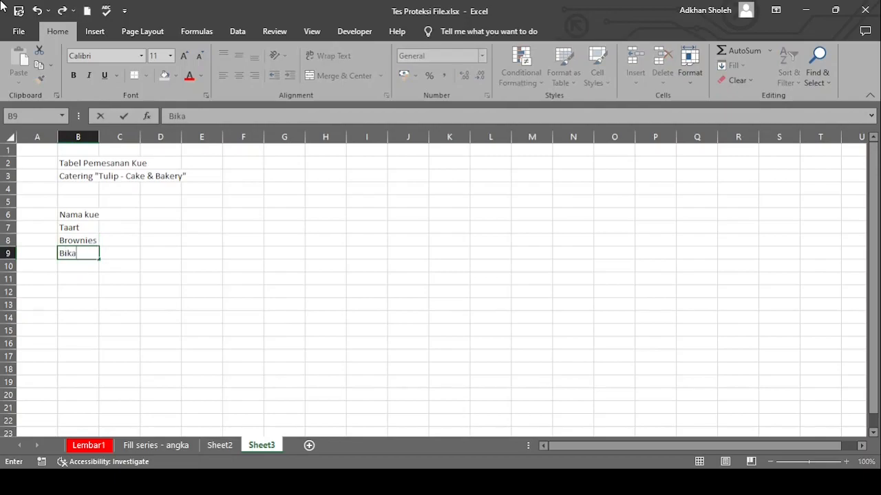
pyautogui.write('Ambon')
pyautogui.press('Return')
pyautogui.moveTo(99, 136); pyautogui.dragTo(115, 136)
# - Continue the cake list with Lumpia, Lemper and Bolu in B10:B12
pyautogui.write('Lumpia')
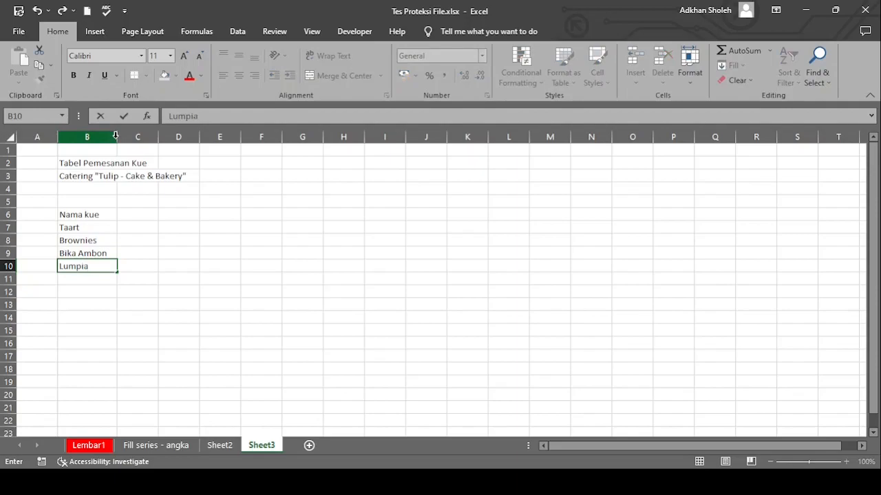
pyautogui.press('Return')
pyautogui.write('Lemp')
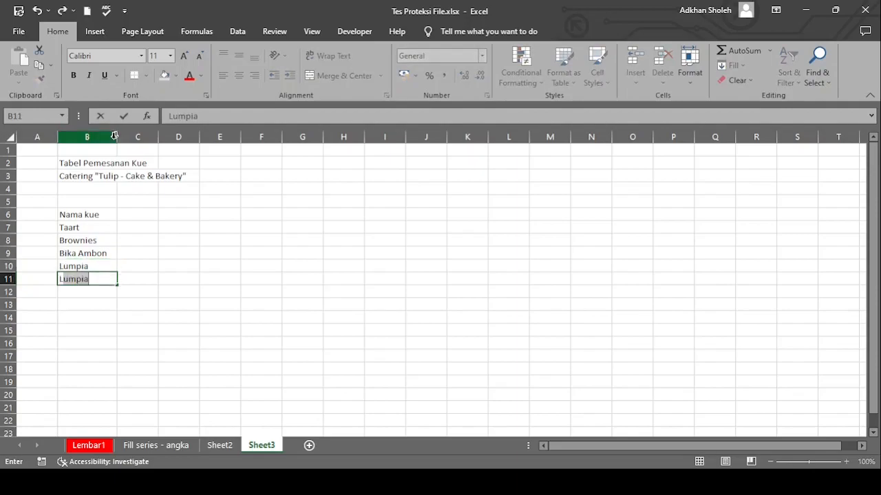
pyautogui.write('er')
pyautogui.press('Return')
pyautogui.write('Bolu')
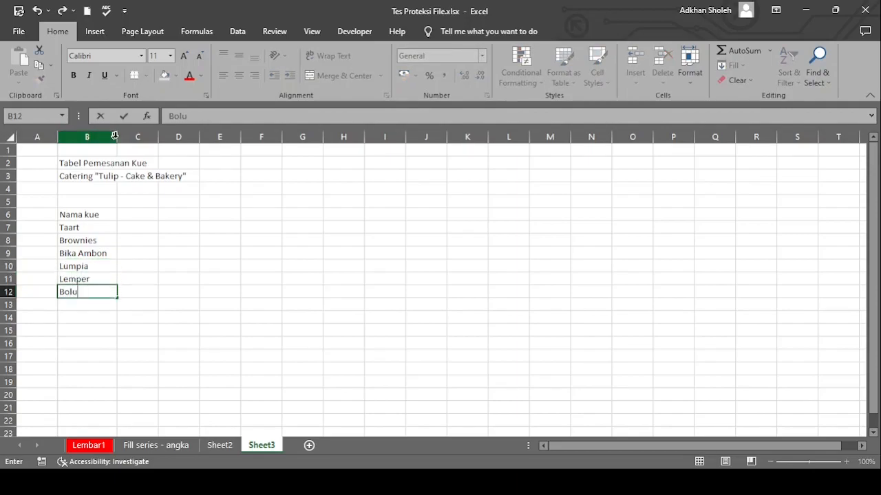
pyautogui.press('Return')
# - Finish the cake list with Bakpia, Bolen and Moci in B13:B15
pyautogui.write('Bakpia')
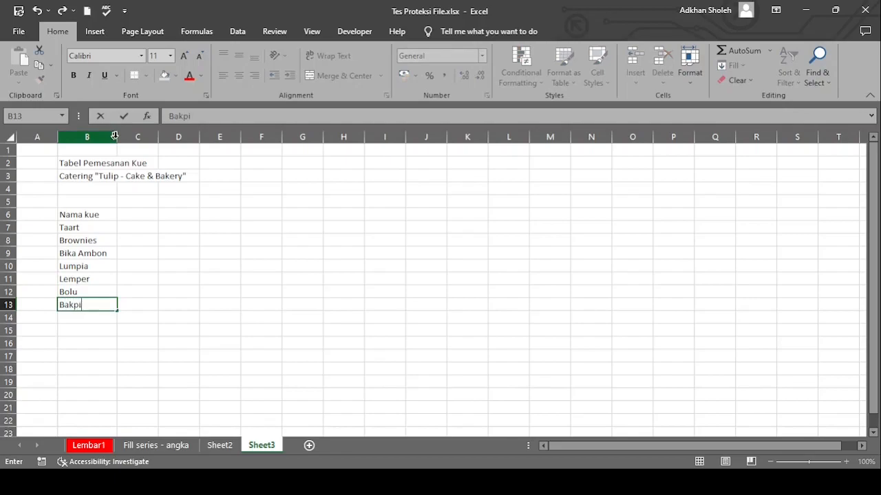
pyautogui.press('Return')
pyautogui.write('Bolen')
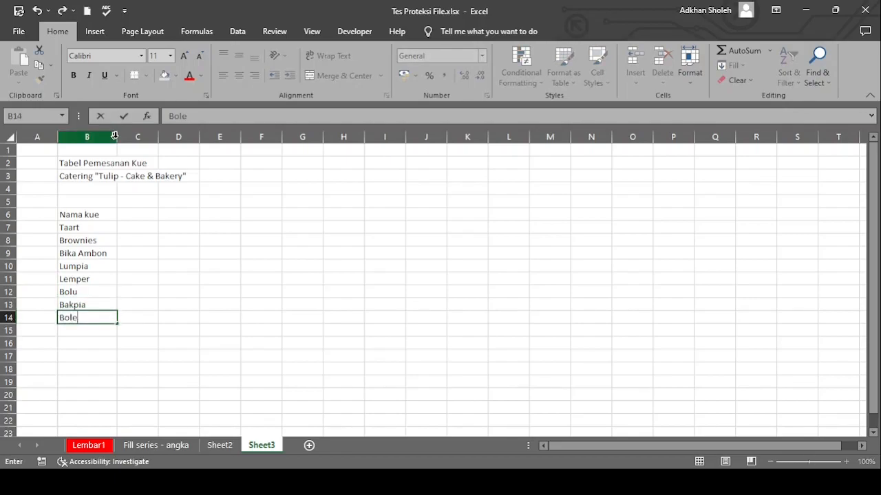
pyautogui.press('Return')
pyautogui.write('Moci')
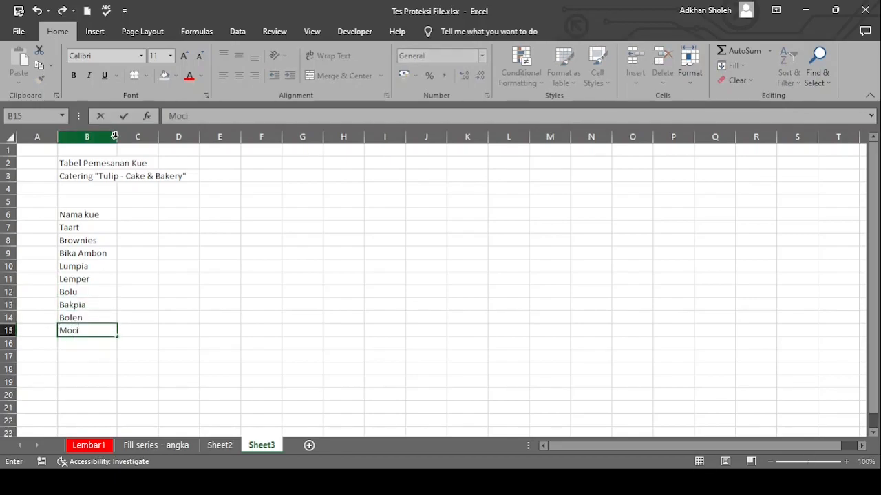
pyautogui.press('Return')
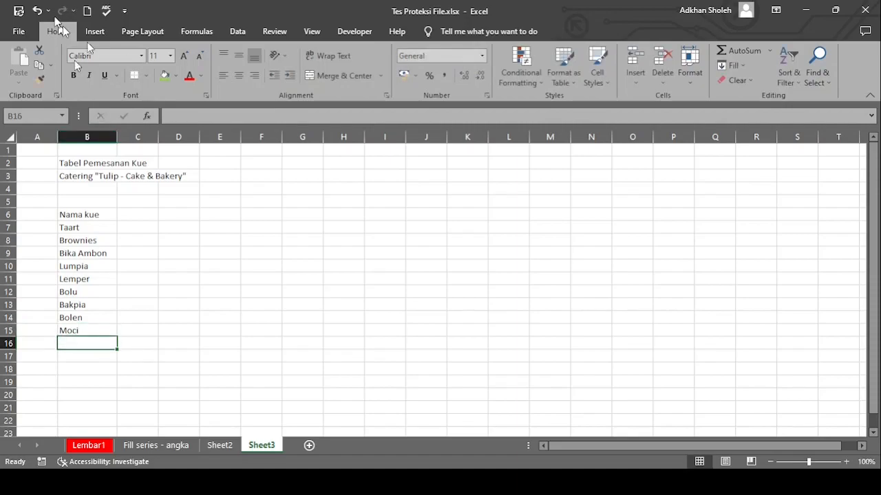
# - Enter Januari in C6 and autofill the month headers across row 6 to Desember in N6
pyautogui.click(145, 215)
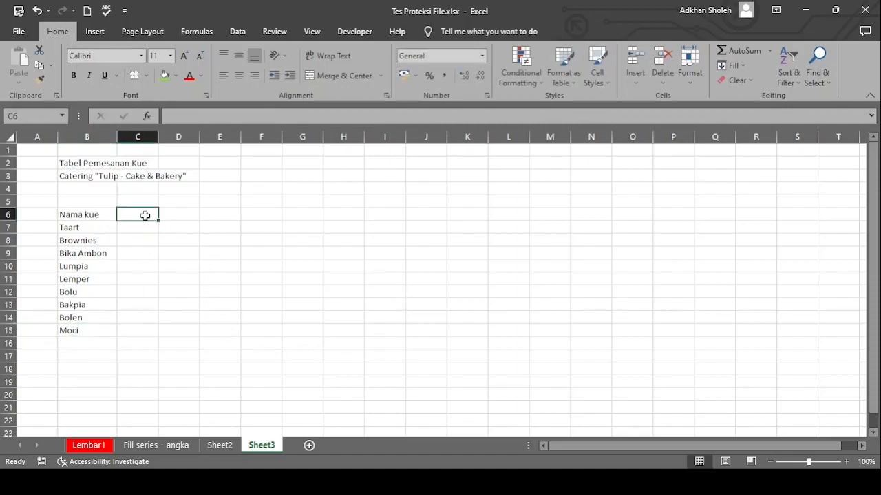
pyautogui.write('Januari')
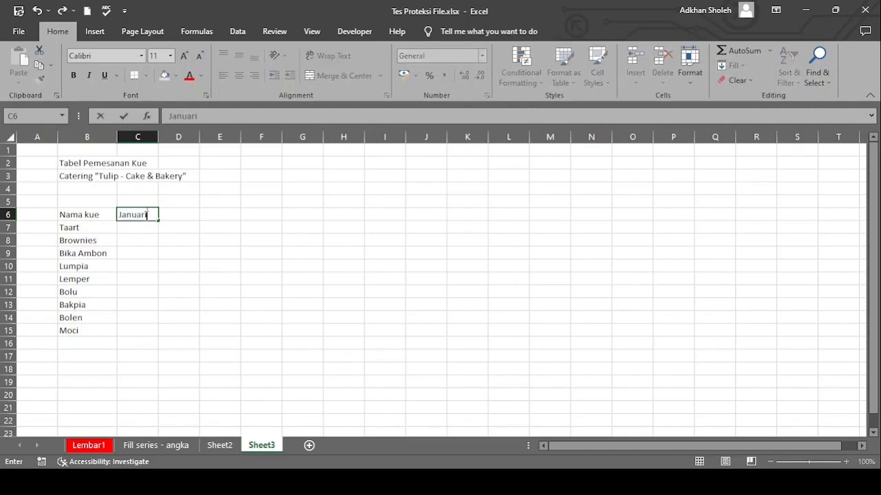
pyautogui.press('Return')
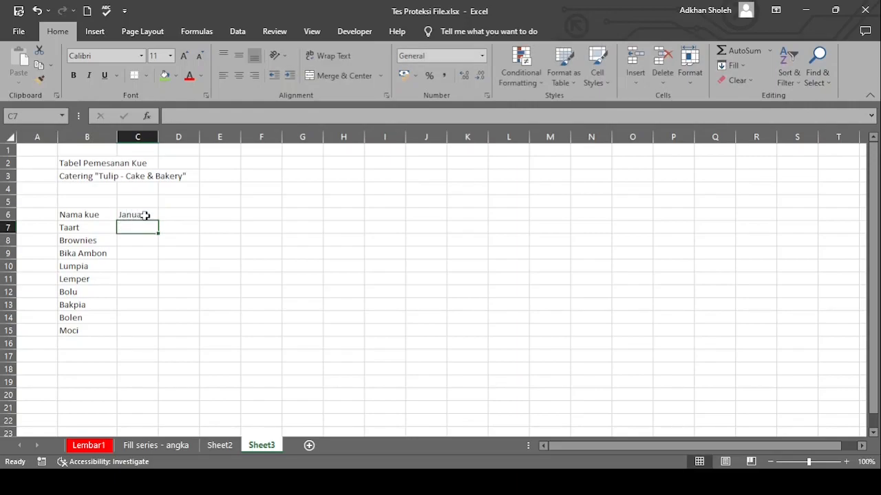
pyautogui.click(153, 215)
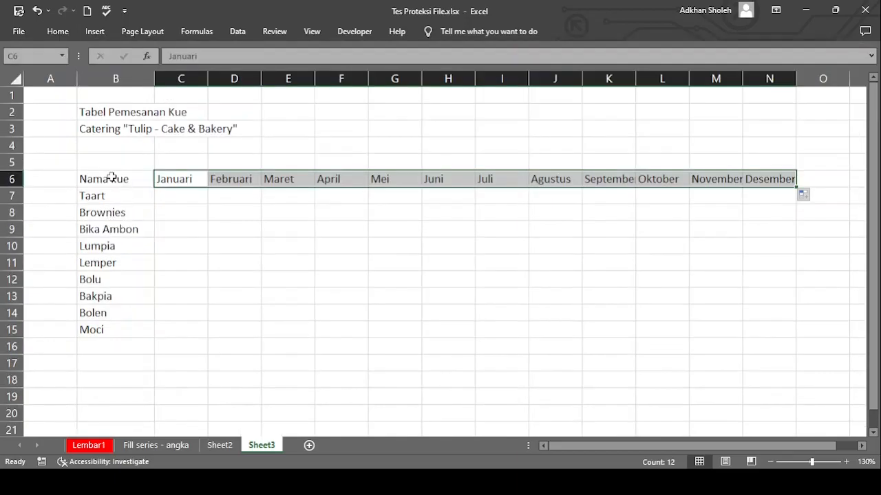
# - Apply all borders to the table range B6:N15
pyautogui.moveTo(112, 181); pyautogui.dragTo(772, 329)
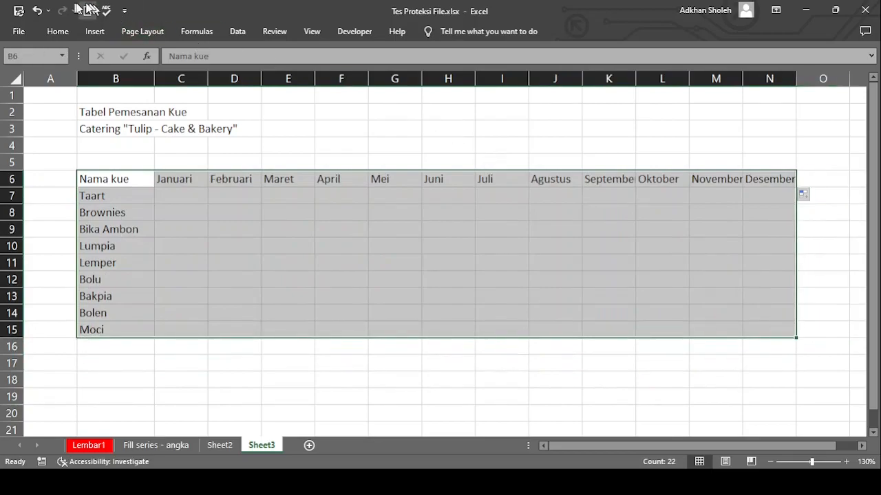
pyautogui.click(145, 83)
pyautogui.click(129, 182)
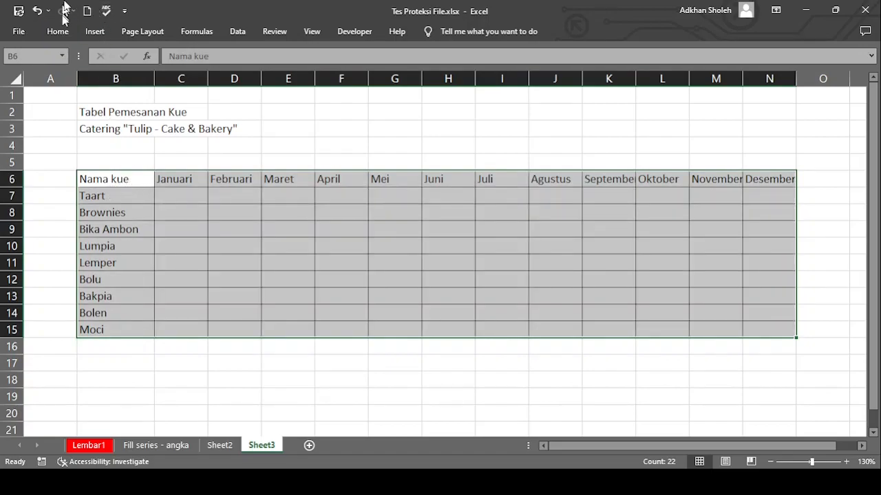
# - Keep the ribbon permanently expanded and look through its View, Developer and Help commands
pyautogui.doubleClick(62, 34)
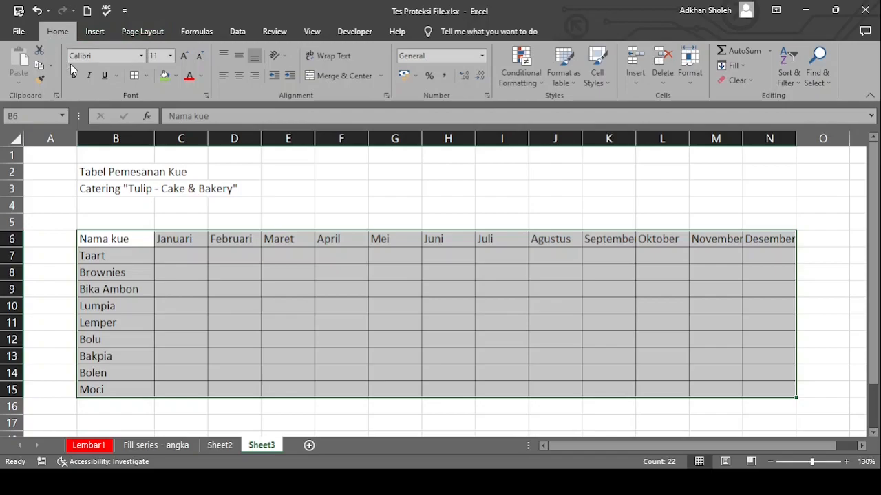
pyautogui.click(312, 31)
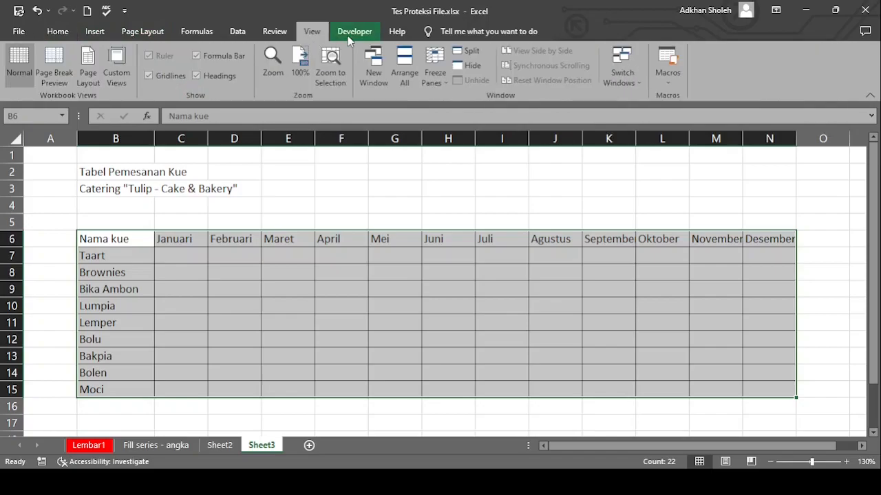
pyautogui.click(348, 37)
pyautogui.click(396, 36)
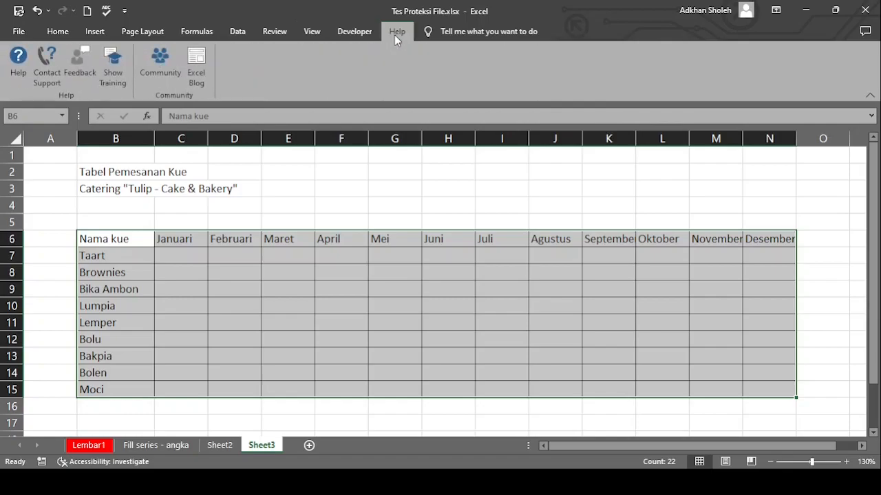
pyautogui.click(59, 33)
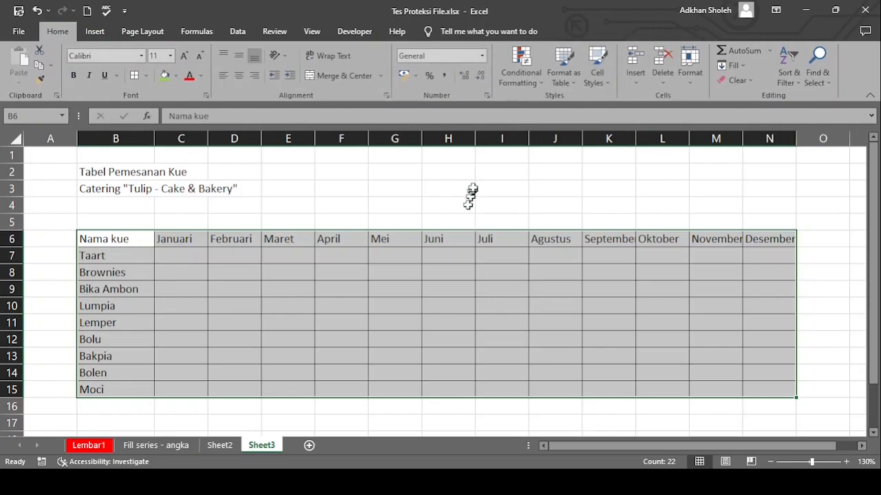
# - Replace the January header in C6 with Jan and autofill the abbreviated months across to Dec in N6
pyautogui.click(179, 238)
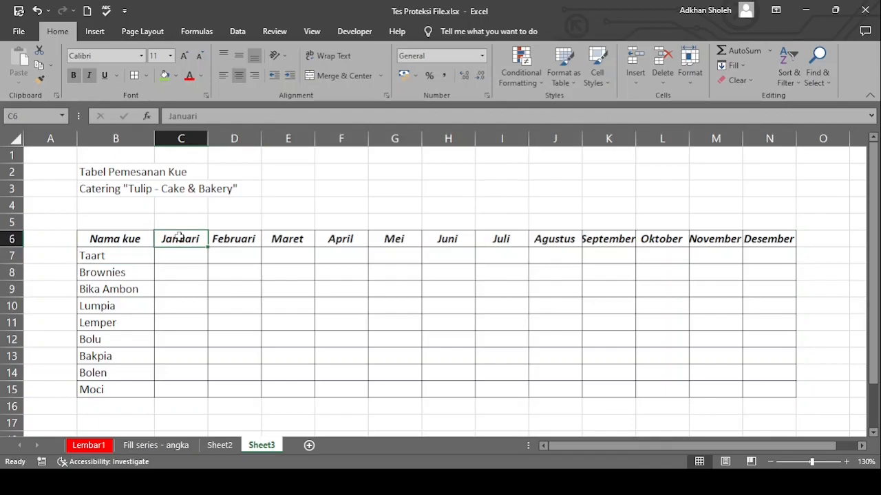
pyautogui.write('JAN')
pyautogui.press('BackSpace')
pyautogui.press('BackSpace')
pyautogui.write('an')
pyautogui.press('Return')
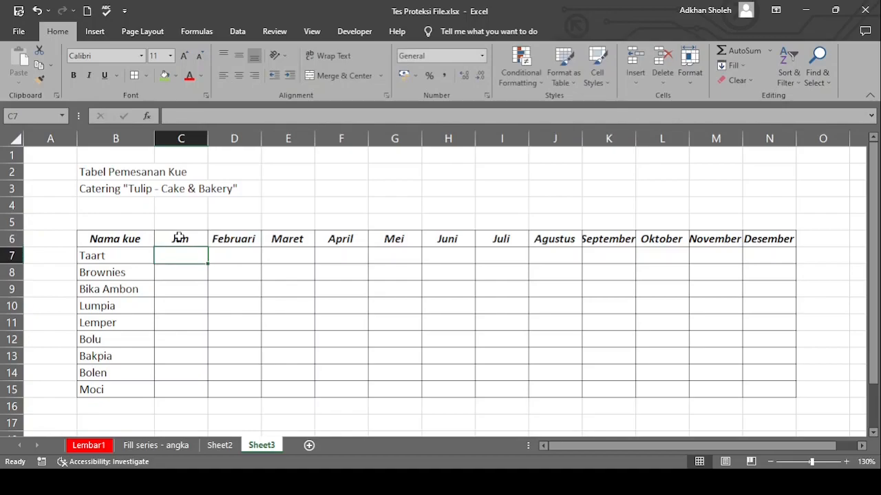
pyautogui.click(179, 237)
pyautogui.moveTo(207, 248); pyautogui.dragTo(798, 321)
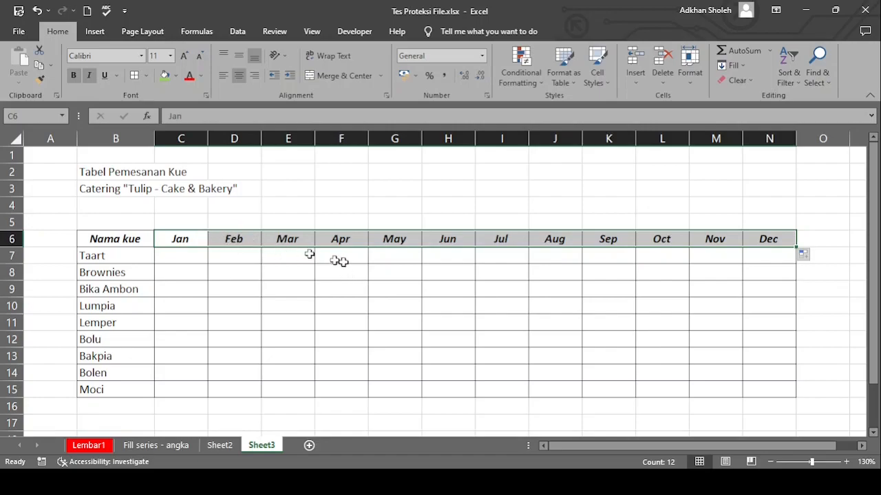
# - Increase the table's row heights, make header row 6 the tallest, and vertically centre the contents of B6:N15
pyautogui.click(395, 138)
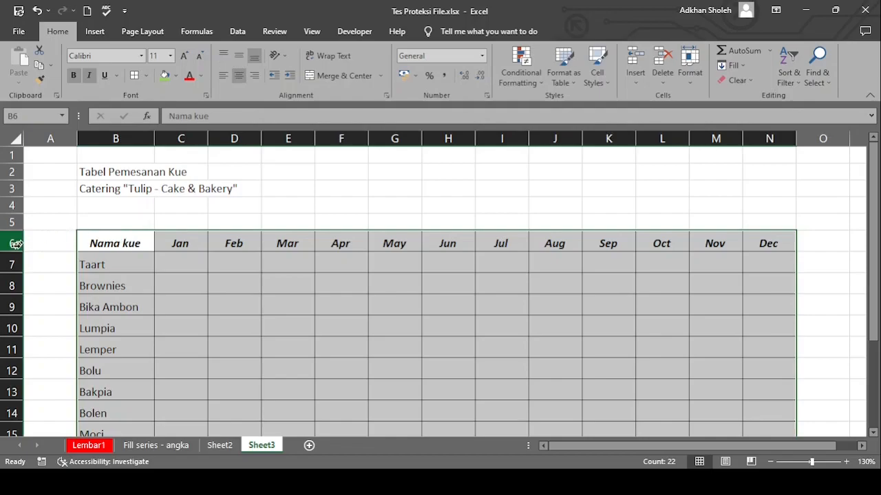
pyautogui.moveTo(12, 254); pyautogui.dragTo(15, 264)
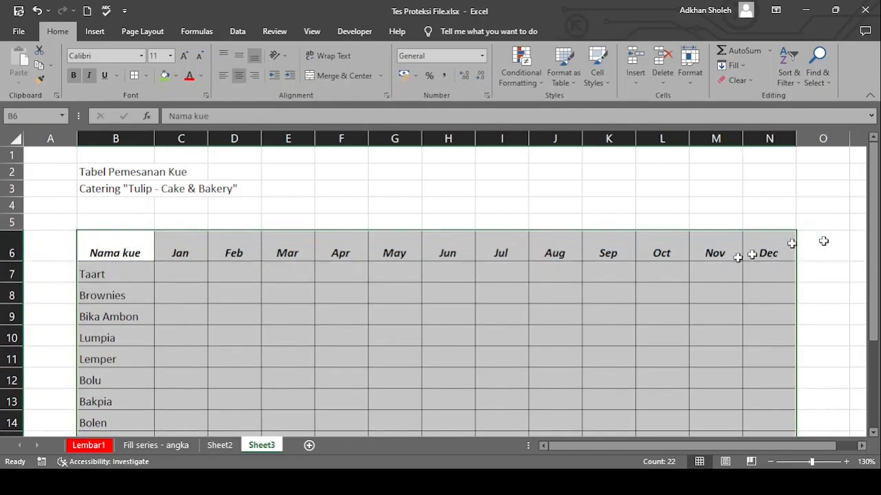
pyautogui.click(239, 62)
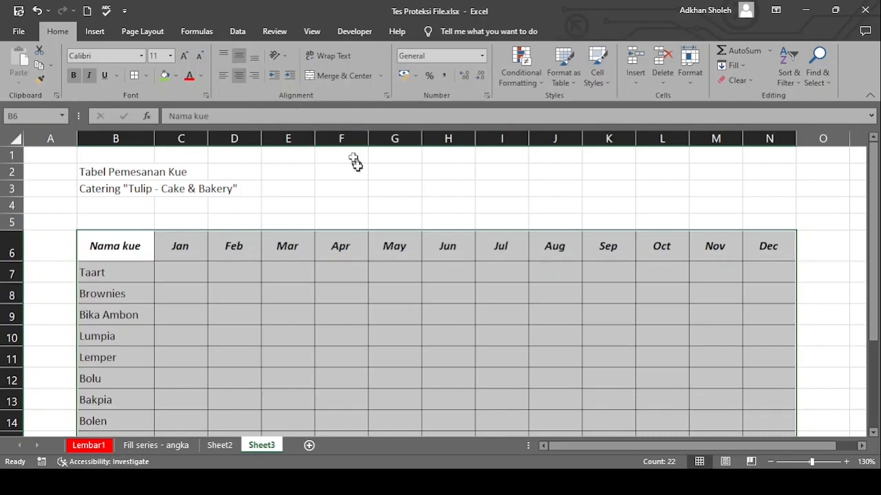
pyautogui.click(288, 294)
# - Enter the label "Total pesanan" in B17 below the table
pyautogui.scroll(-1, 299, 286)
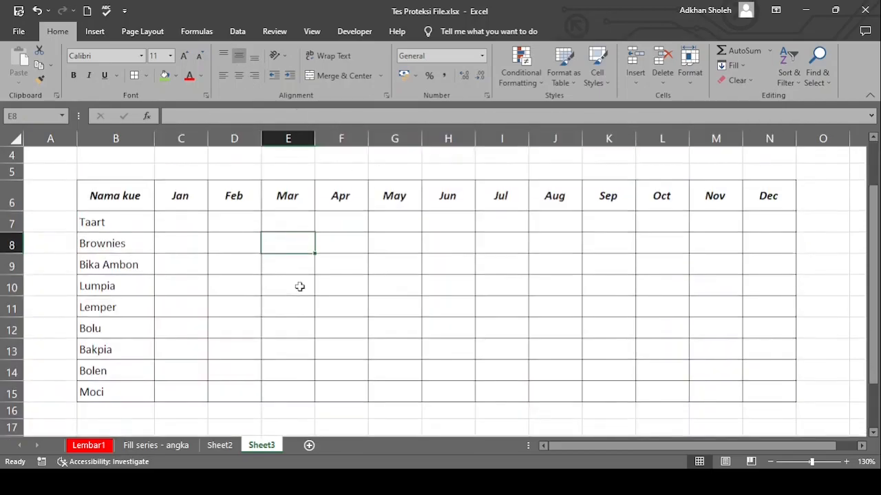
pyautogui.scroll(-1, 140, 274)
pyautogui.scroll(-1, 140, 274)
pyautogui.click(123, 362)
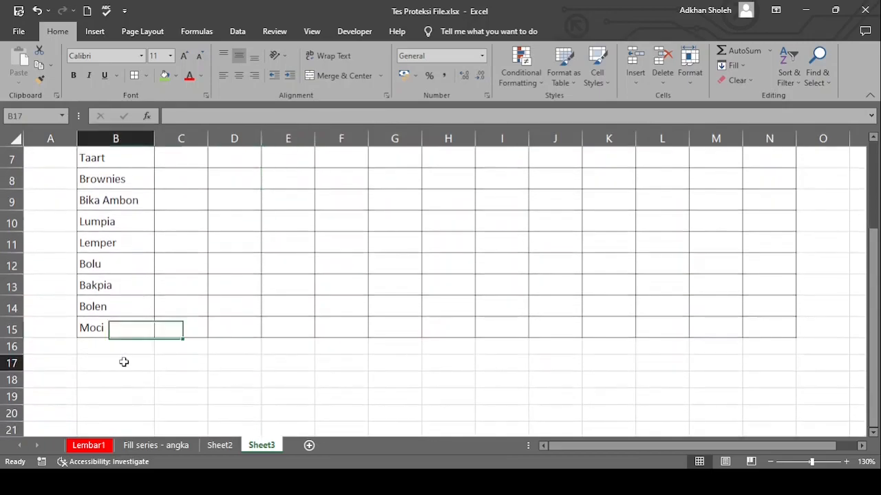
pyautogui.write('Total pesanan')
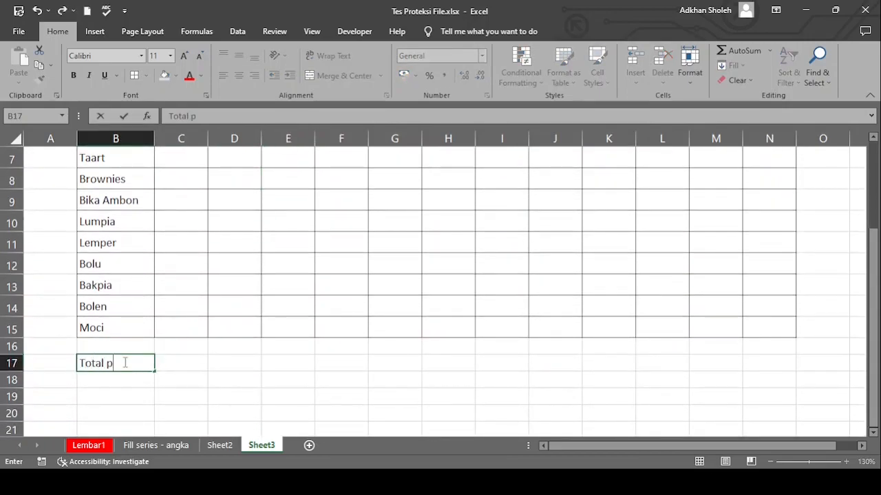
pyautogui.press('Return')
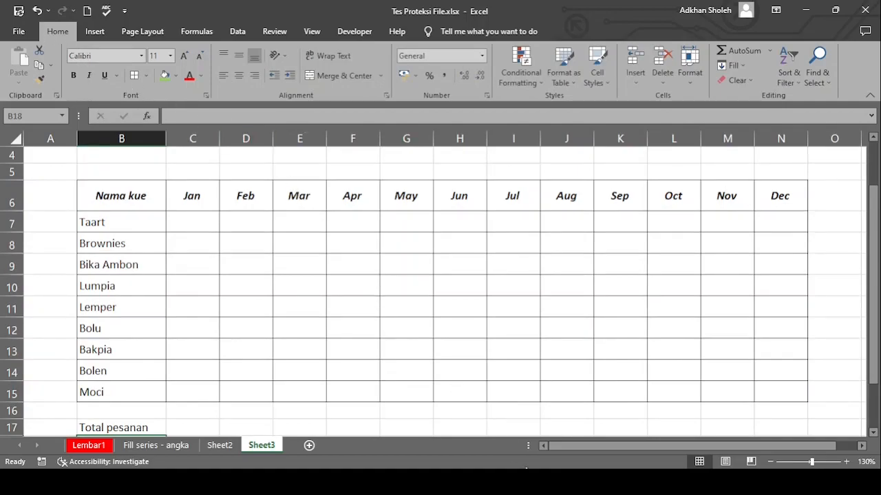
# - Reduce the height of header row 6 slightly and enter the column header "Jumlah pesanan" in O6, beside Dec
pyautogui.click(768, 464)
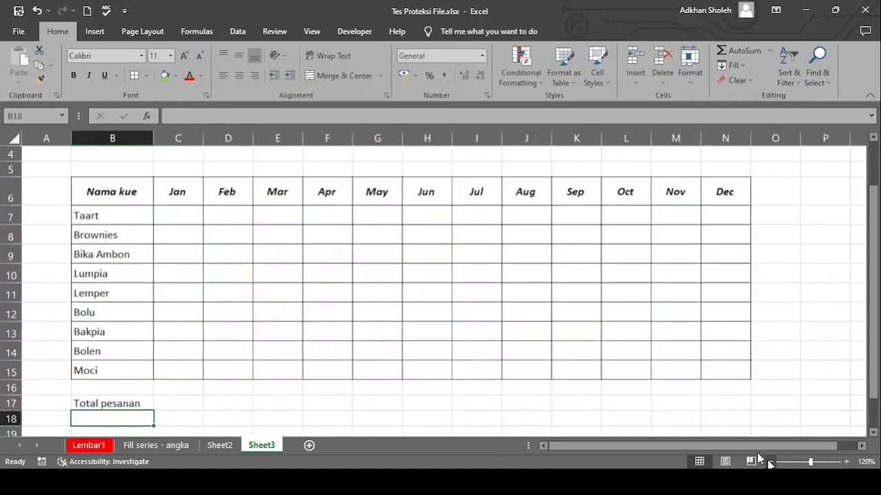
pyautogui.click(793, 195)
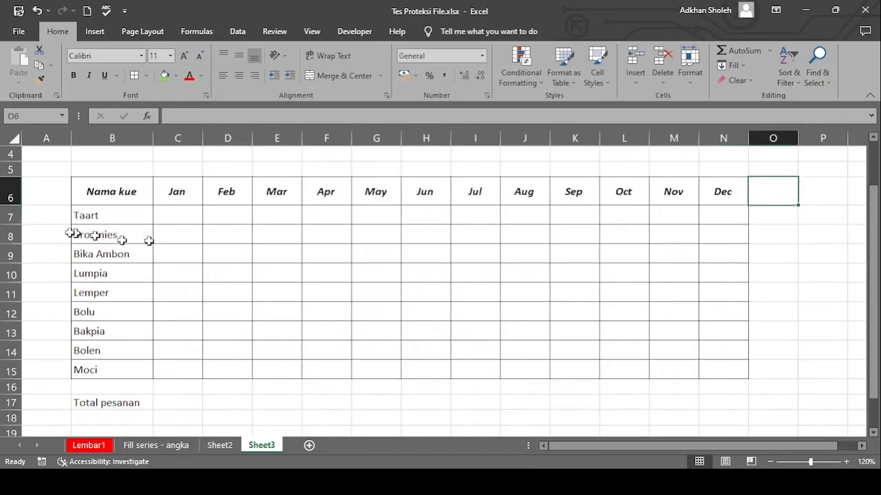
pyautogui.moveTo(8, 204); pyautogui.dragTo(8, 200)
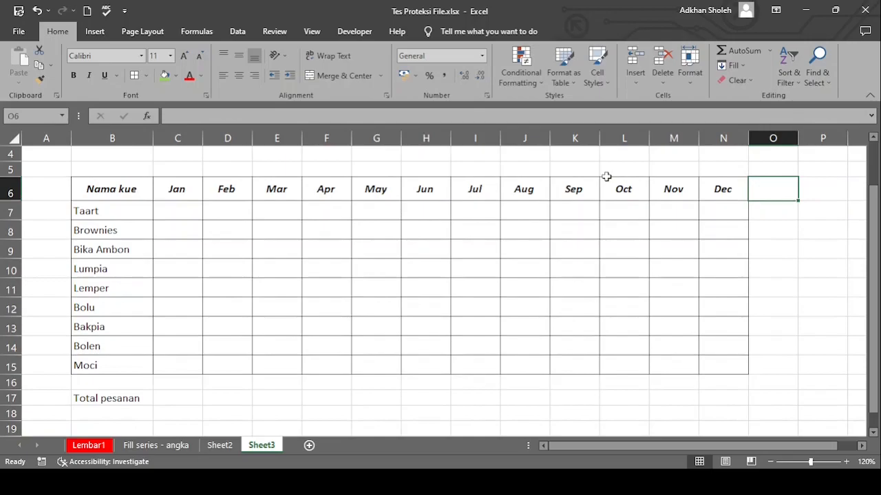
pyautogui.write('Jum')
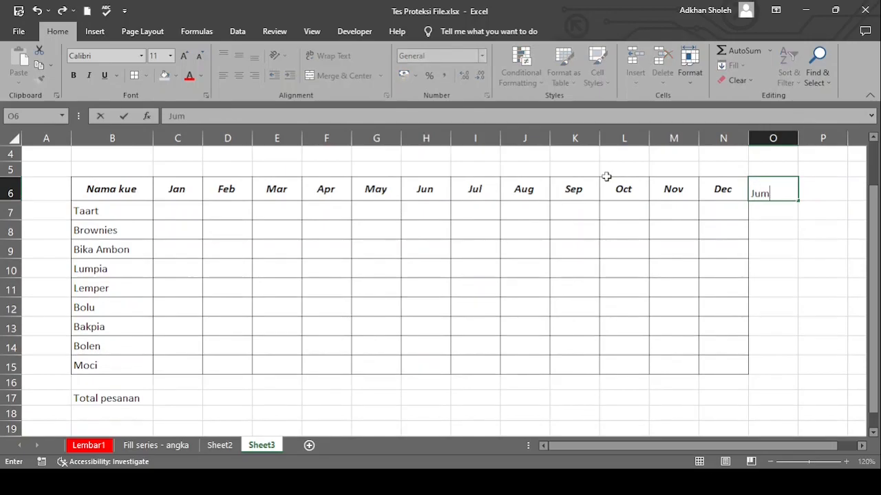
pyautogui.write('lah pesan')
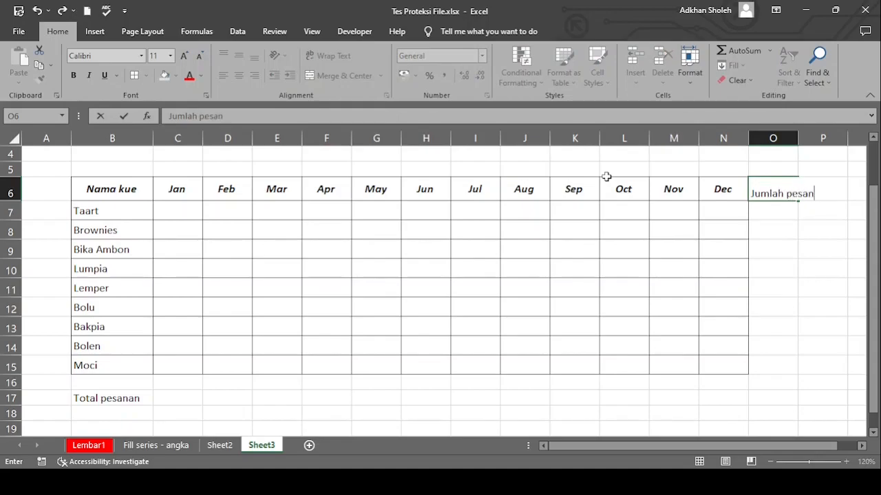
pyautogui.write('an')
pyautogui.press('Return')
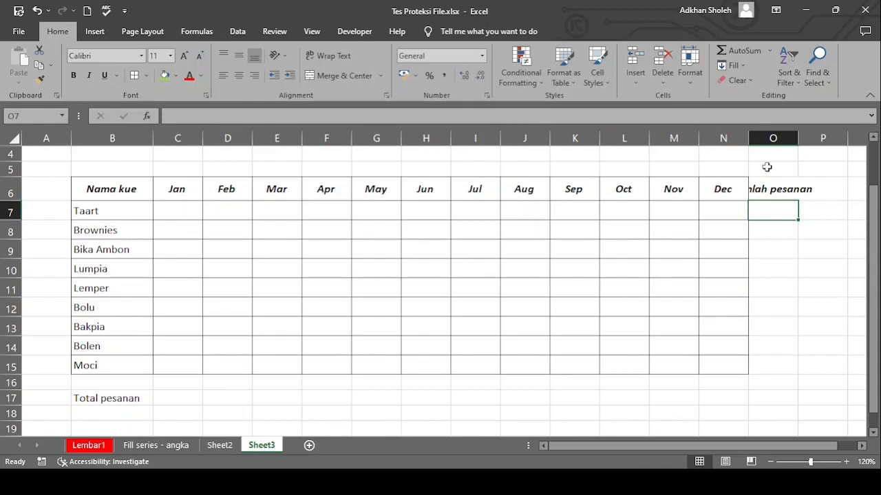
# - Wrap the header text in O6 within its cell and auto-fit the height of row 6
pyautogui.click(779, 189)
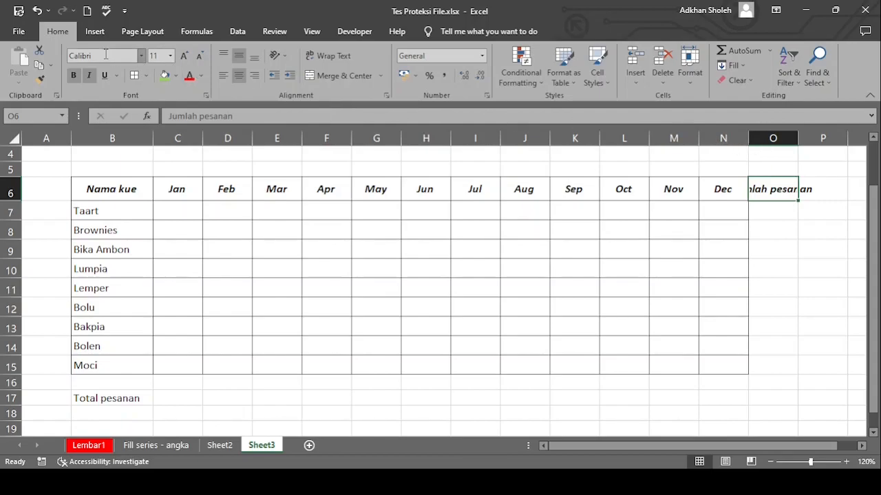
pyautogui.click(386, 96)
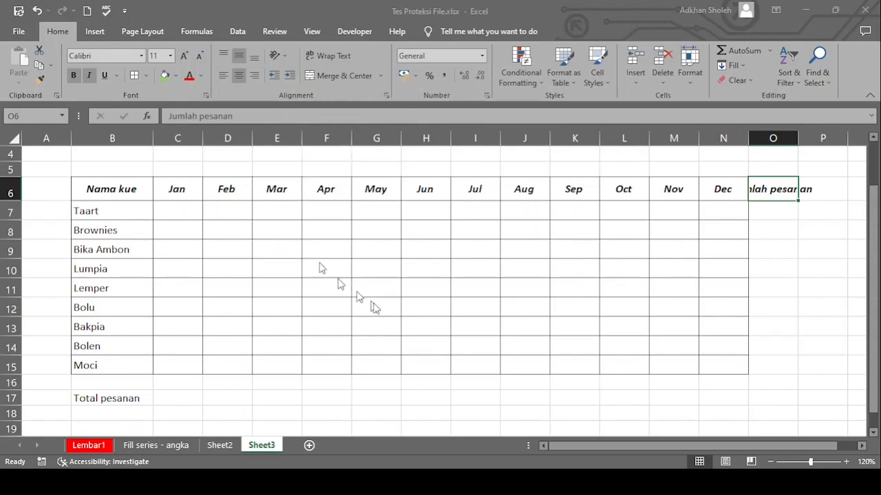
pyautogui.click(470, 395)
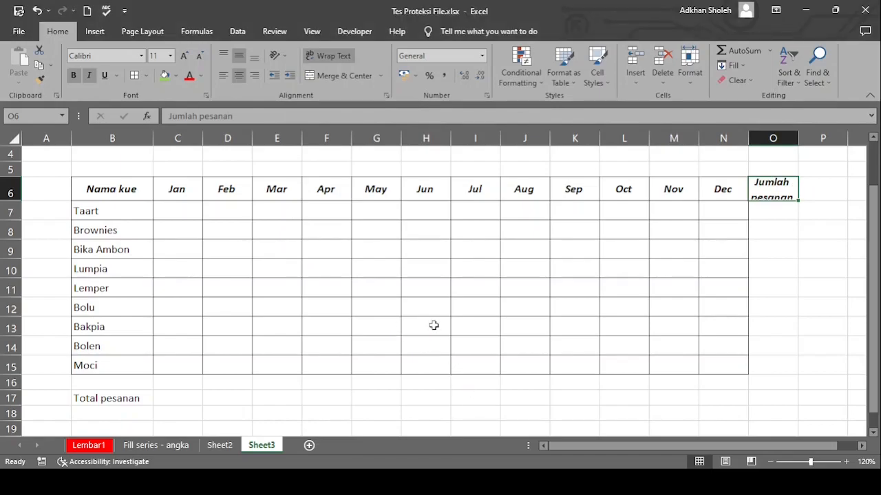
pyautogui.doubleClick(11, 201)
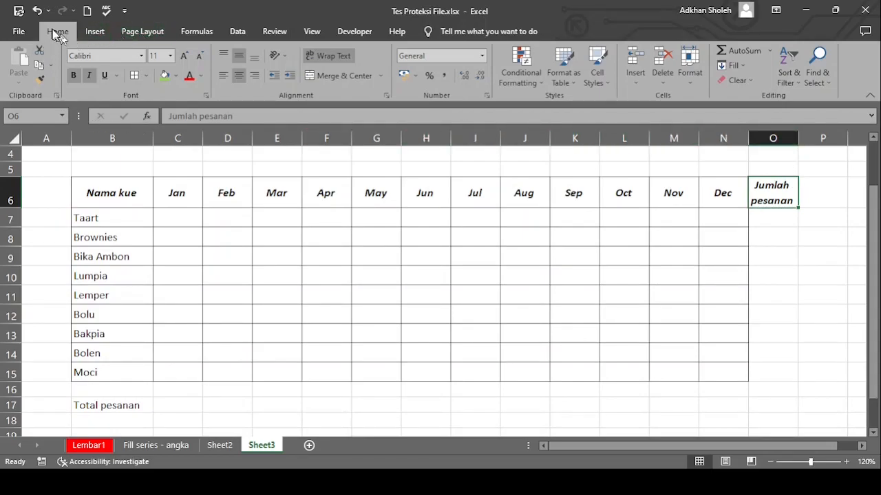
# - Undo the text wrapping and row-height fit, and apply Shrink to Fit to the O6 header instead
pyautogui.click(37, 11)
pyautogui.click(38, 12)
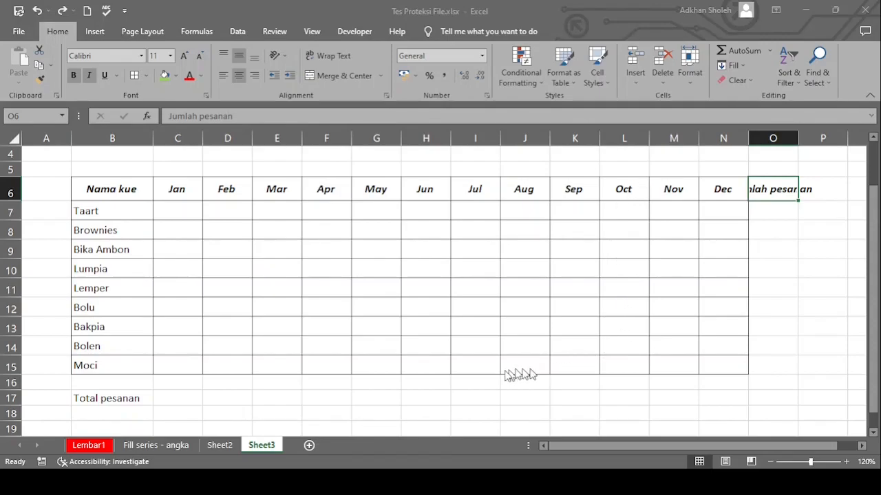
pyautogui.click(470, 391)
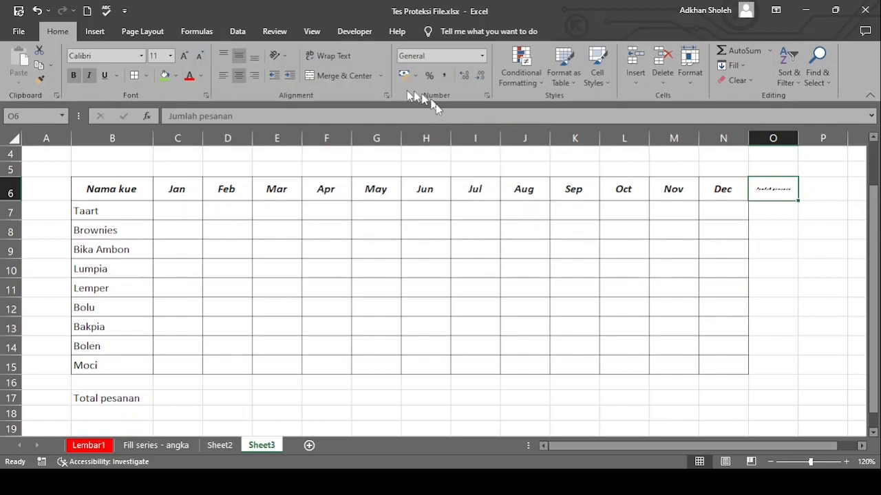
# - Use wrapped text for the O6 header, make row 6 taller and extend the table borders over O6:O15
pyautogui.click(387, 96)
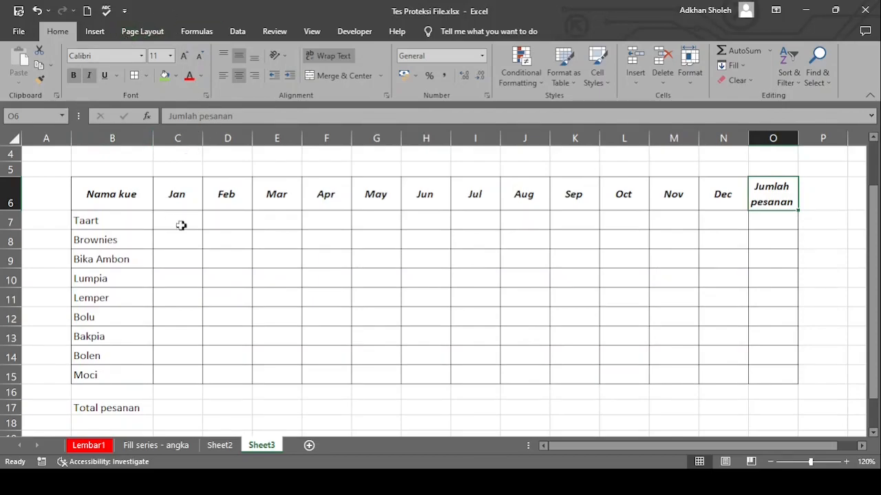
# - Enter the formula =RAND() in C7, the January cell for Taart
pyautogui.moveTo(138, 221); pyautogui.dragTo(126, 375)
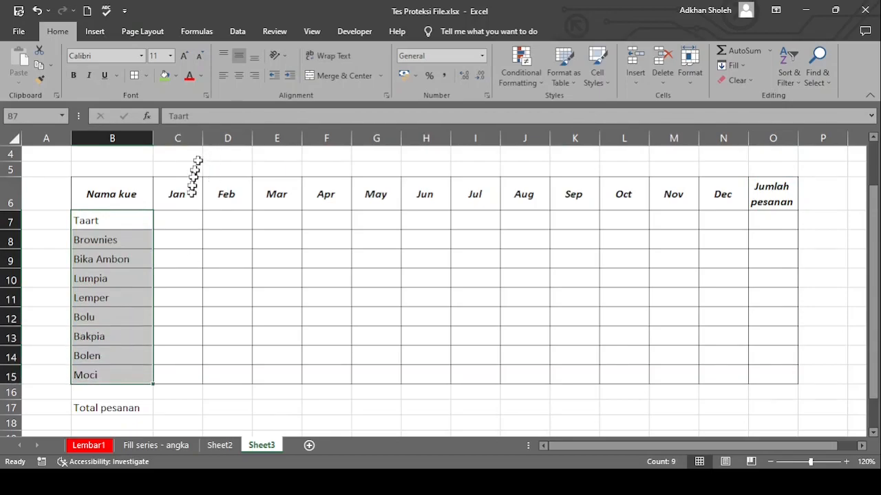
pyautogui.moveTo(183, 217); pyautogui.dragTo(732, 376)
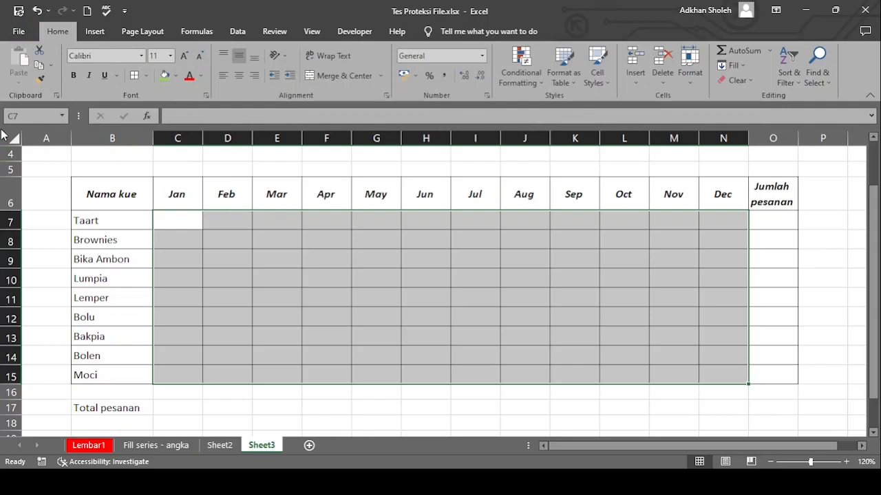
pyautogui.click(184, 223)
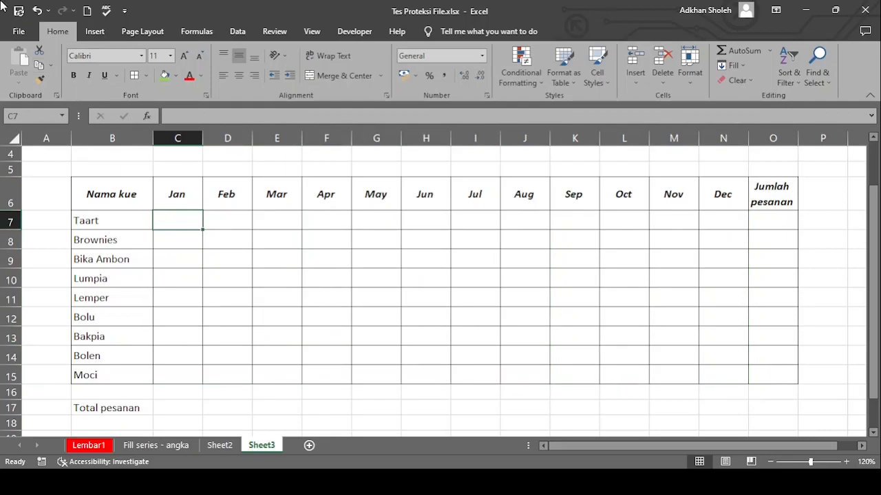
pyautogui.write('=')
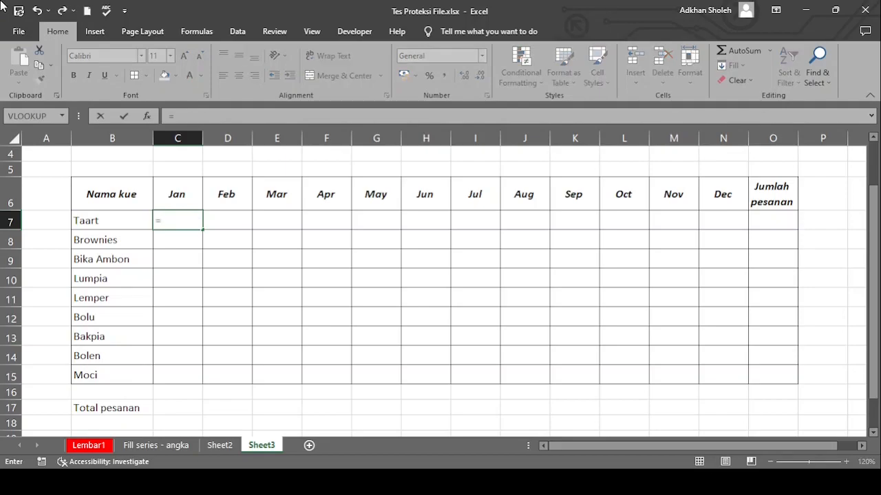
pyautogui.write('RANF')
pyautogui.press('BackSpace')
pyautogui.write('D')
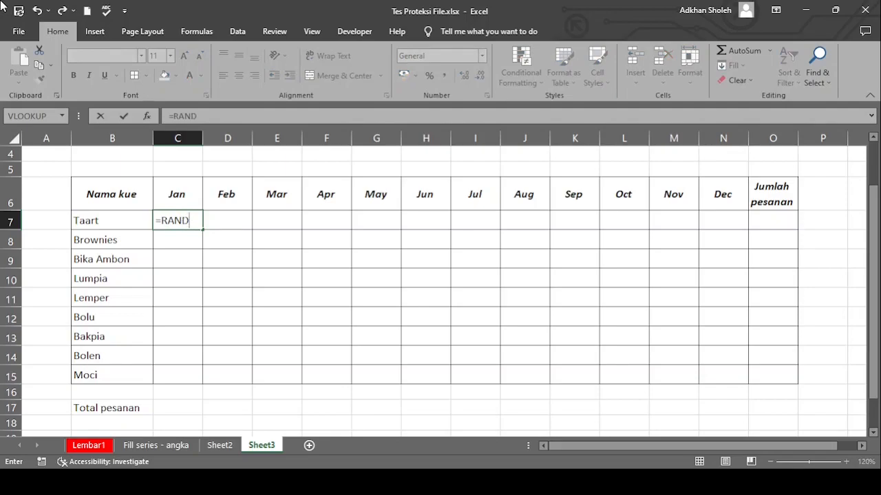
pyautogui.write('(')
pyautogui.write(')')
pyautogui.press('Return')
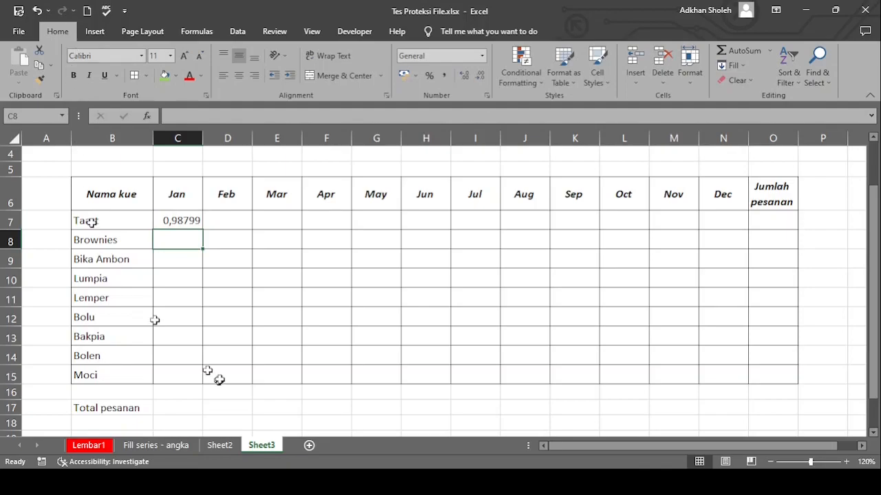
# - Autofill the RAND formula from C7 across the months to N7 and down the cake names to C15
pyautogui.click(182, 219)
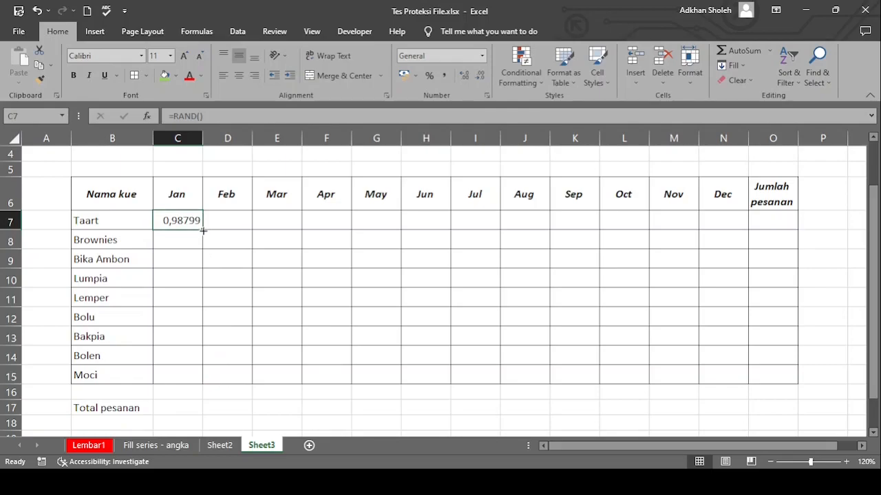
pyautogui.moveTo(203, 231); pyautogui.dragTo(745, 262)
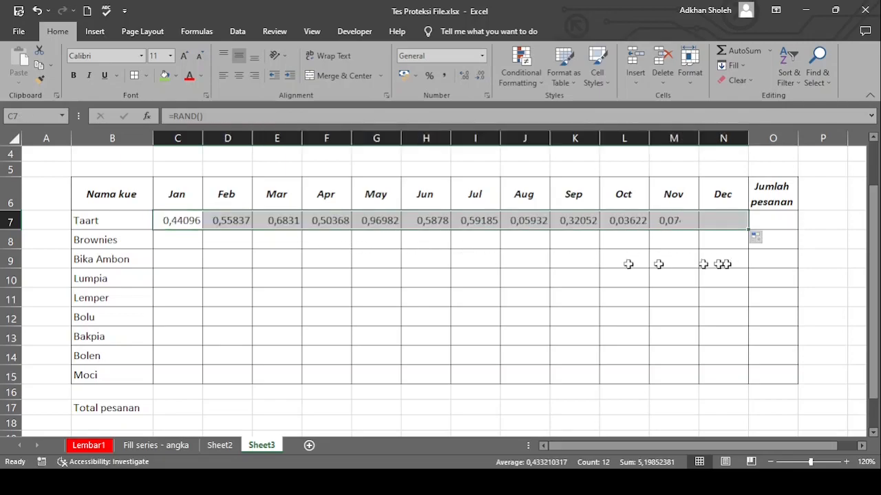
pyautogui.click(171, 220)
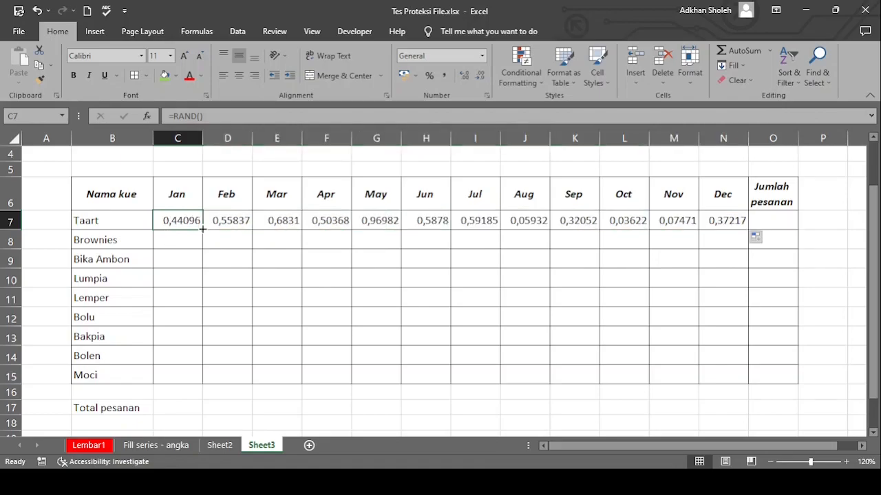
pyautogui.moveTo(205, 230); pyautogui.dragTo(204, 379)
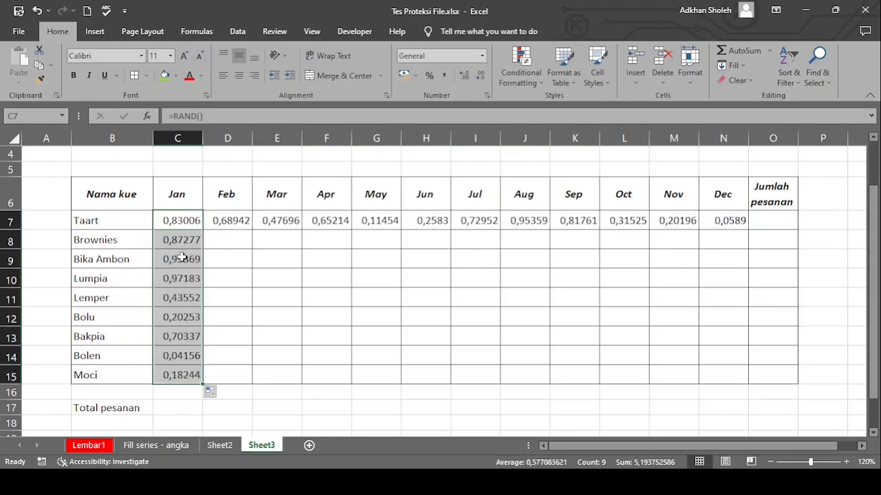
# - Copy the RAND formulas of C8:C15 across to column N so that the range C8:N15 is filled
pyautogui.click(187, 220)
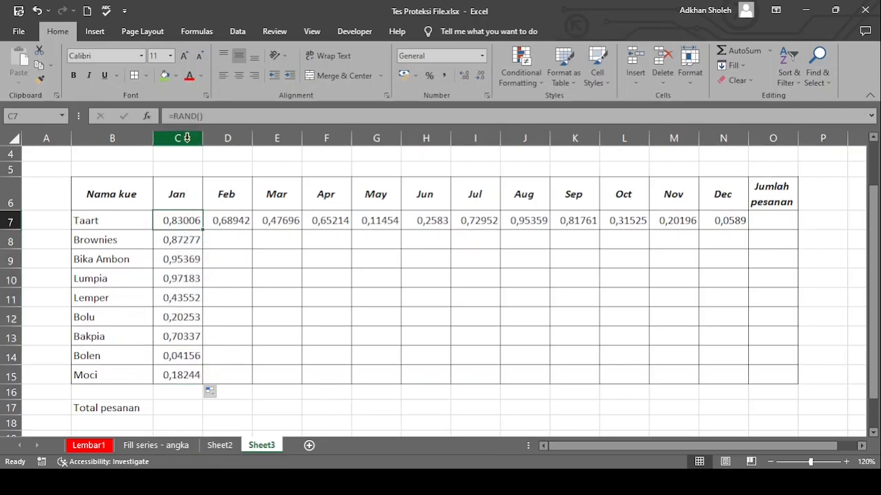
pyautogui.click(179, 375)
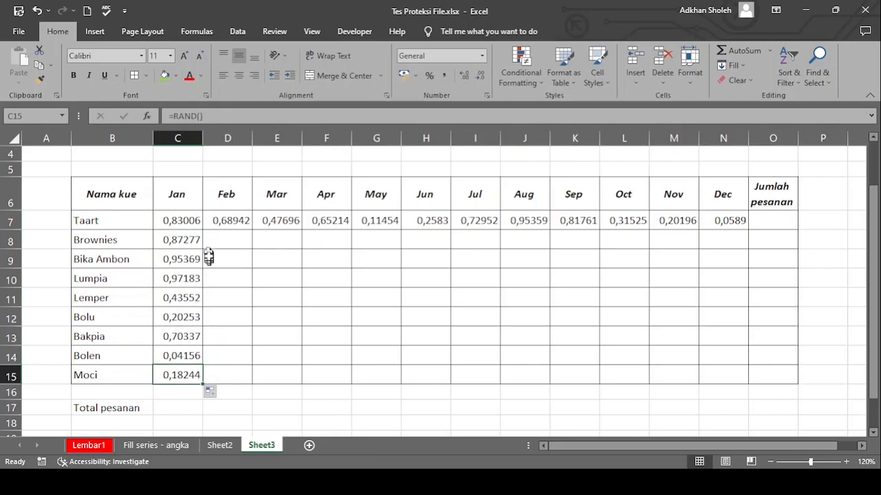
pyautogui.moveTo(201, 240); pyautogui.dragTo(739, 395)
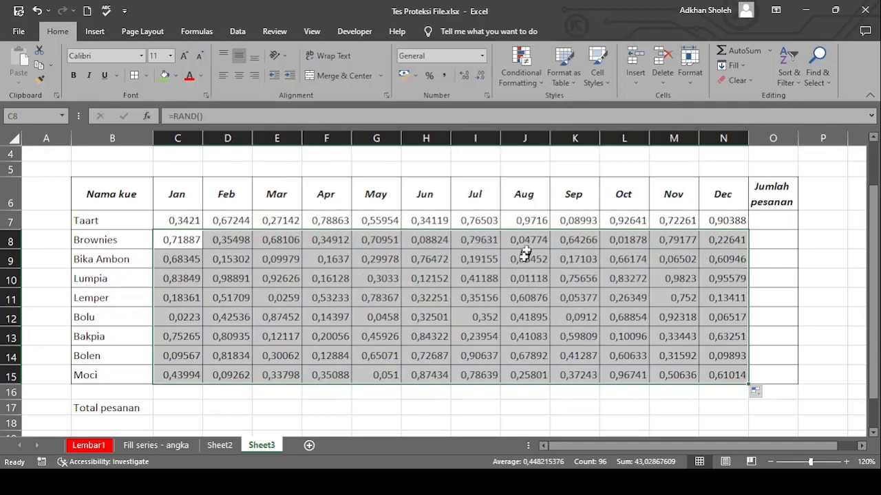
pyautogui.click(527, 237)
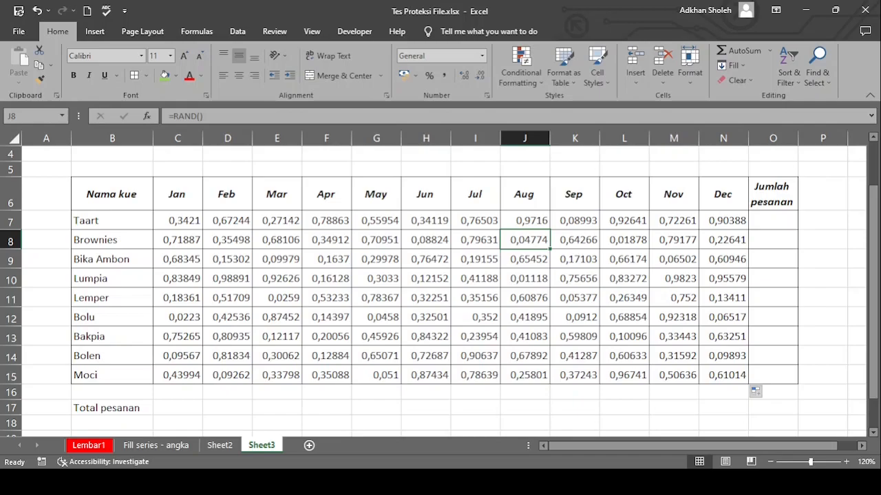
# - Change the formula in C7 to =RAND()*(-1), autofill it down to C15 and check it against the Feb formula
pyautogui.click(174, 221)
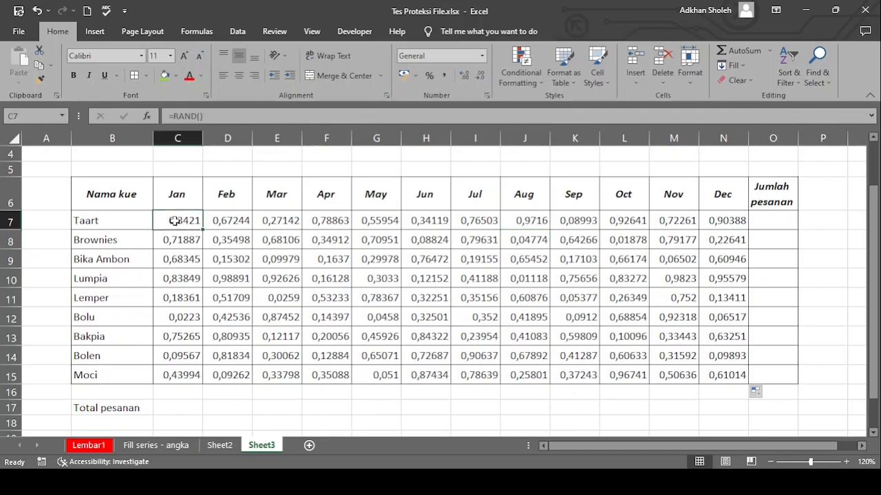
pyautogui.click(234, 116)
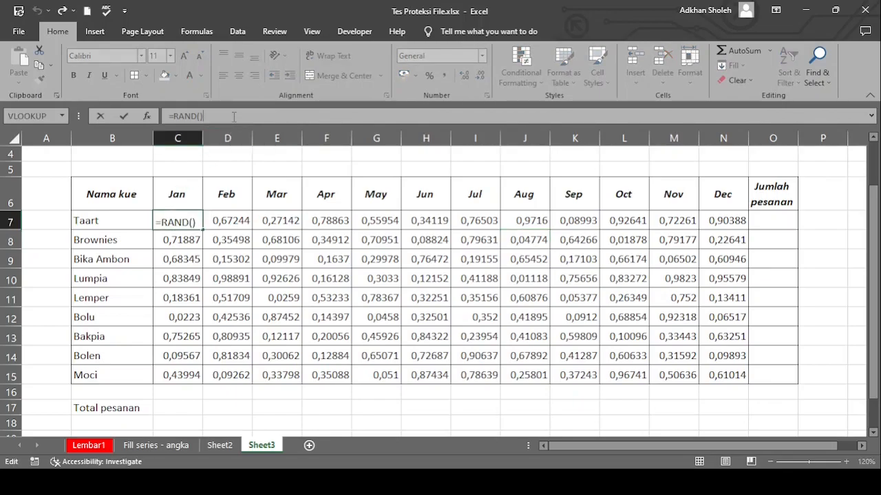
pyautogui.write('*(-1)')
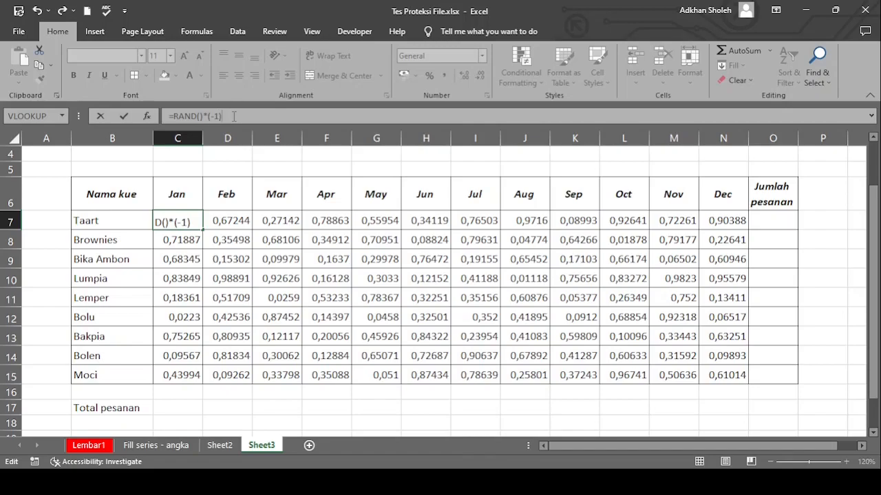
pyautogui.press('Return')
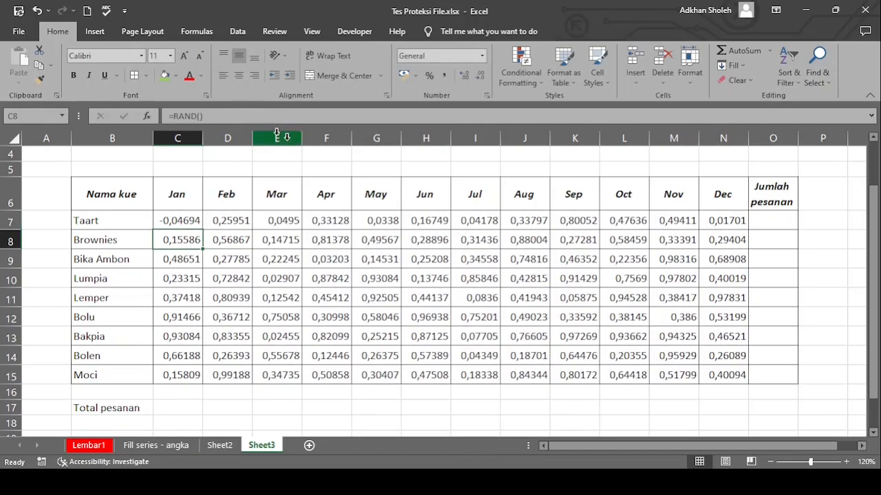
pyautogui.click(193, 222)
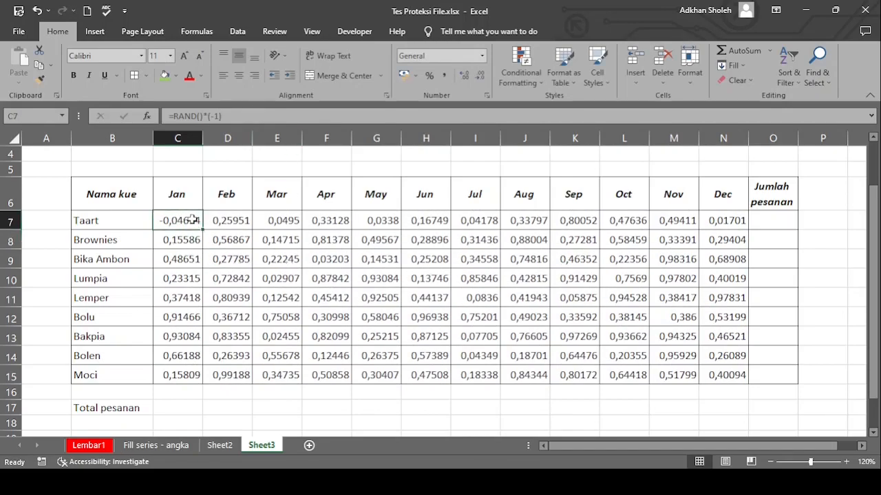
pyautogui.moveTo(203, 230); pyautogui.dragTo(213, 375)
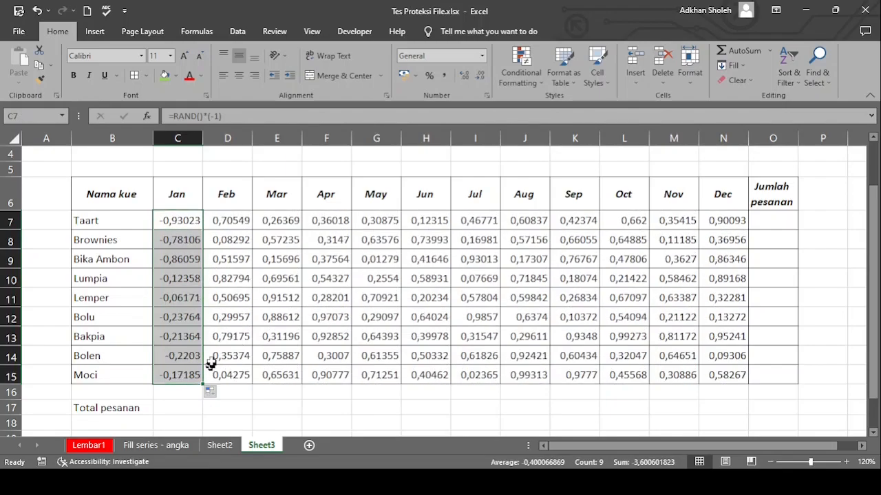
pyautogui.click(180, 238)
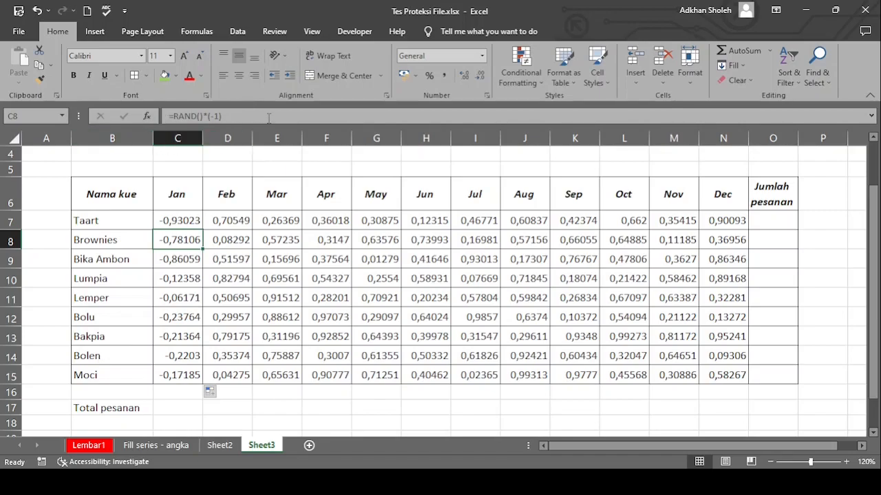
pyautogui.click(242, 219)
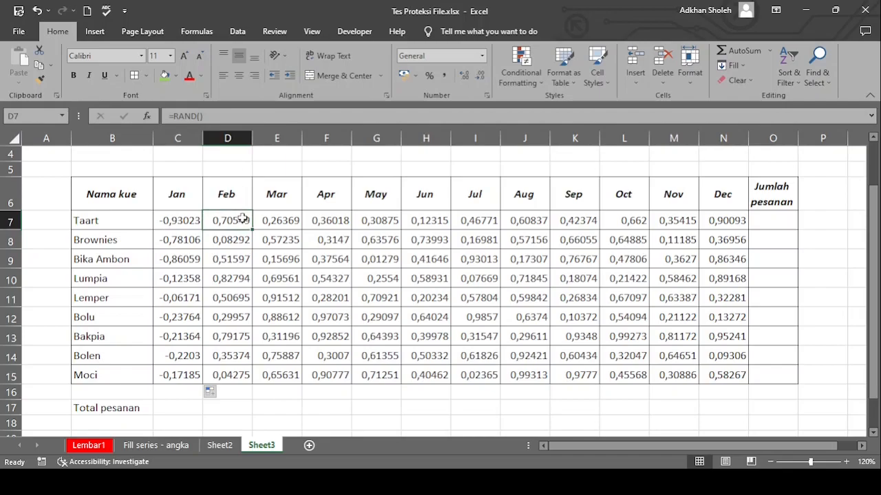
# - Change the formula in D7 to =RAND()*100 and autofill it down the Feb column to D15
pyautogui.click(233, 118)
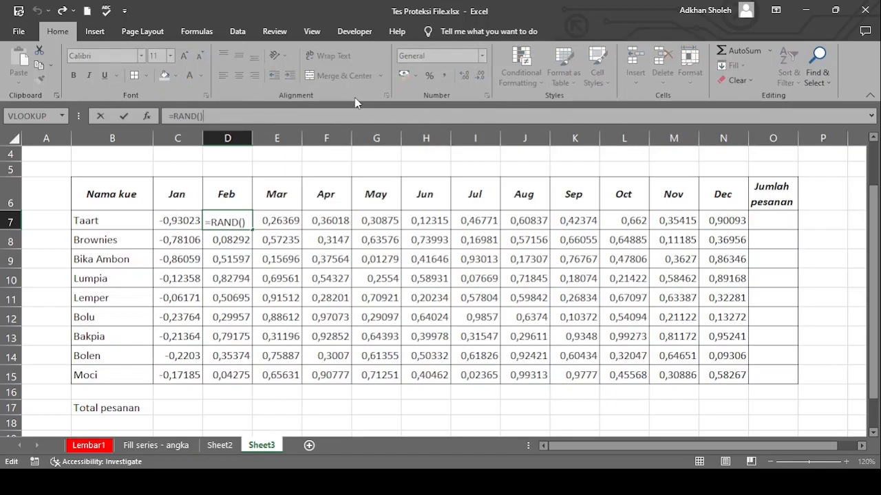
pyautogui.write('*100')
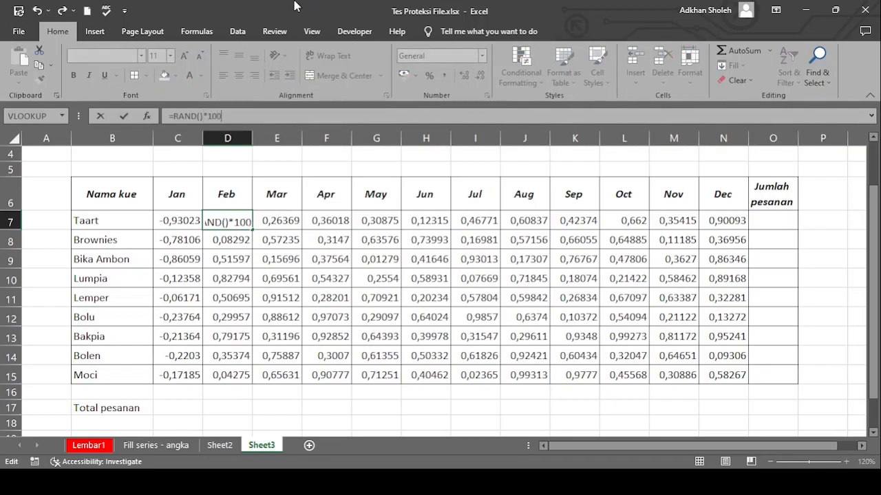
pyautogui.press('Return')
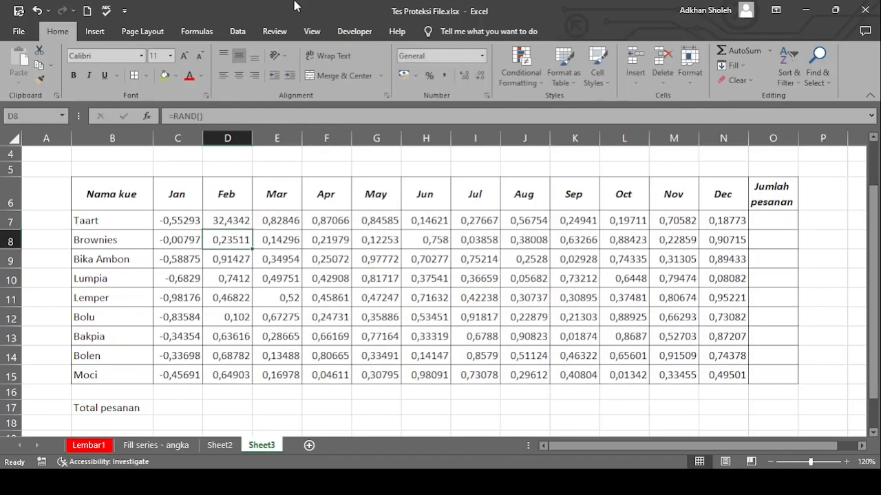
pyautogui.click(231, 224)
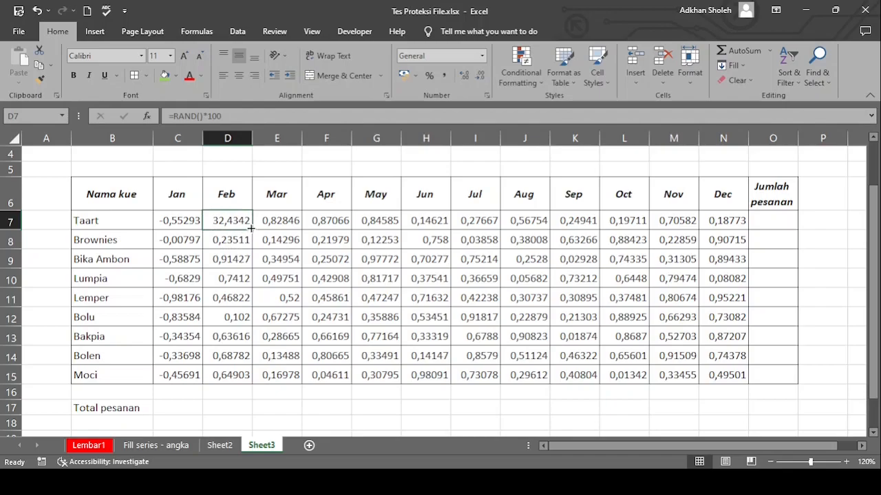
pyautogui.moveTo(251, 228); pyautogui.dragTo(267, 375)
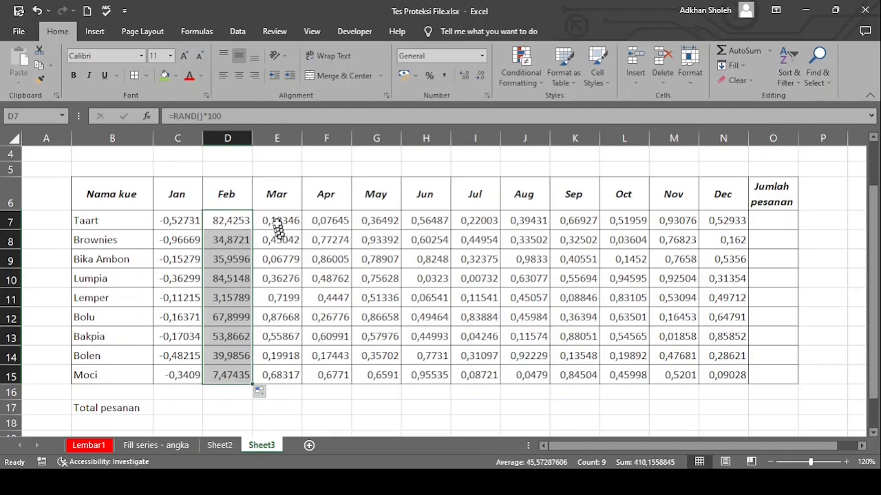
# - Clear the RAND formulas from E7:N15 and enter =RANDBETWEEN(5;500) in E7, the March cell for Taart
pyautogui.moveTo(276, 220); pyautogui.dragTo(737, 371)
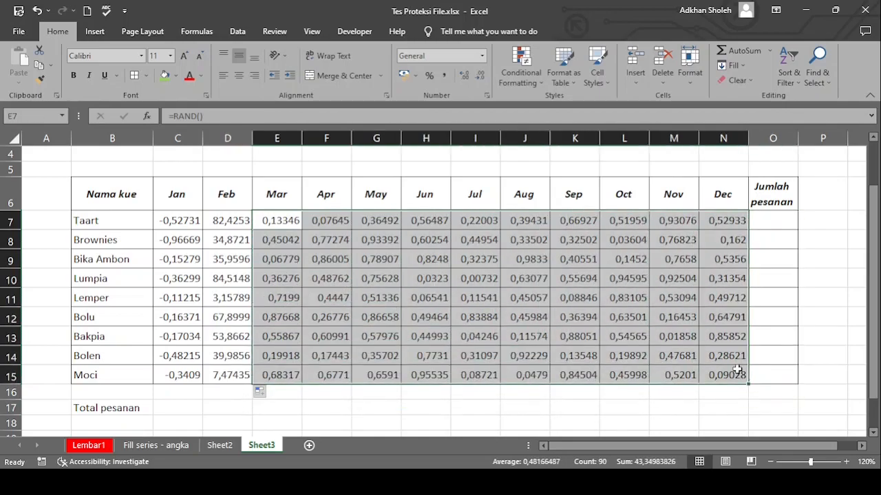
pyautogui.press('Delete')
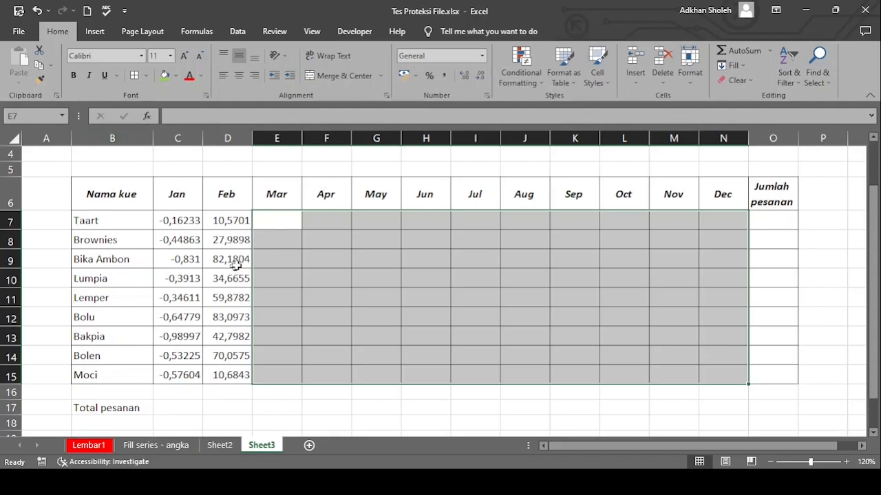
pyautogui.click(276, 224)
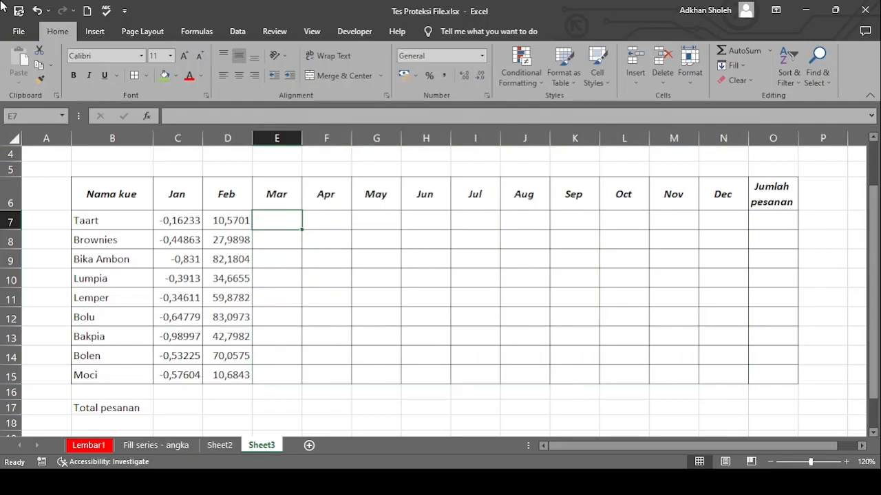
pyautogui.write('=')
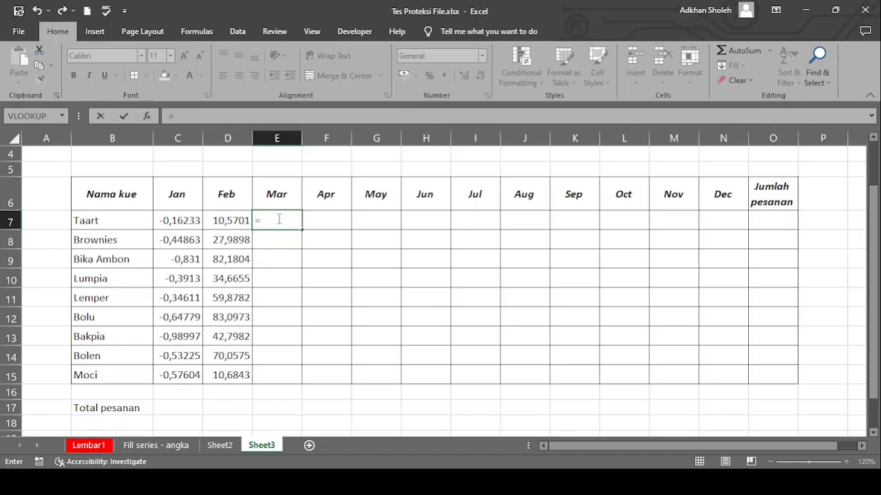
pyautogui.write('ran')
pyautogui.write('d')
pyautogui.press('Tab')
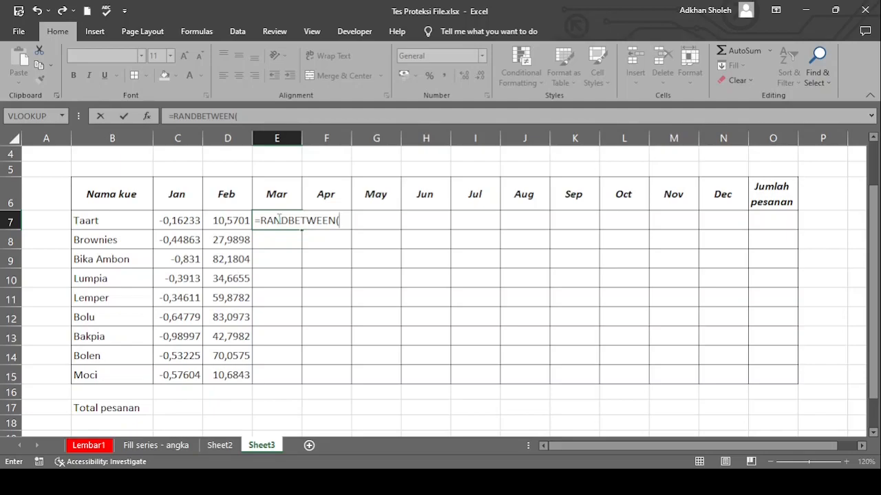
pyautogui.write('5')
pyautogui.write(';')
pyautogui.write('500)')
pyautogui.click(265, 116)
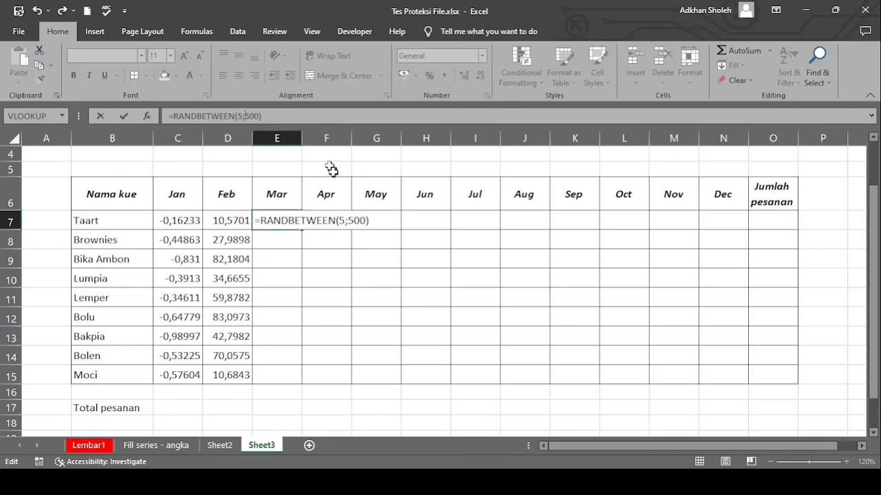
pyautogui.click(334, 116)
pyautogui.press('Return')
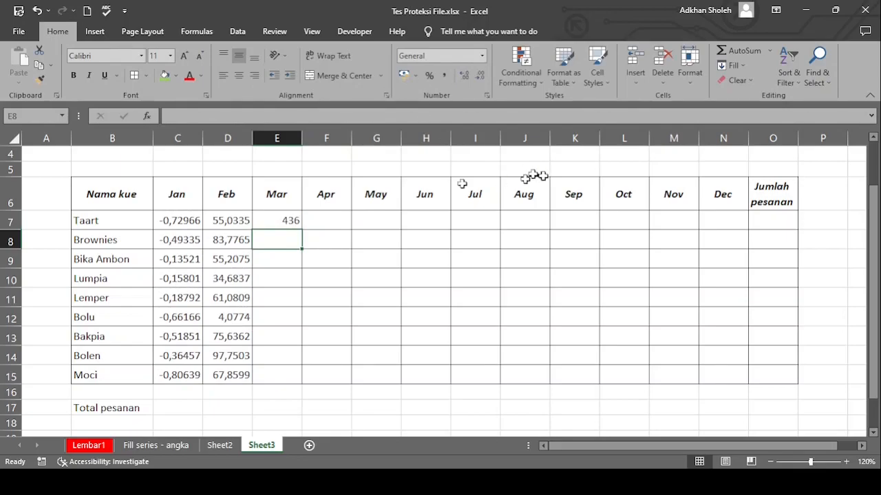
# - Autofill the RANDBETWEEN formula from E7 across to N7 and copy it into the range E8:N15
pyautogui.click(275, 220)
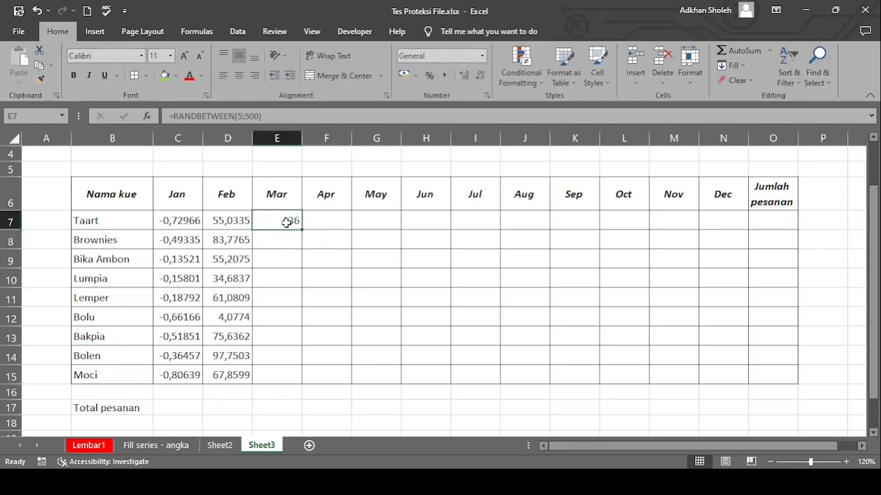
pyautogui.moveTo(301, 229); pyautogui.dragTo(729, 253)
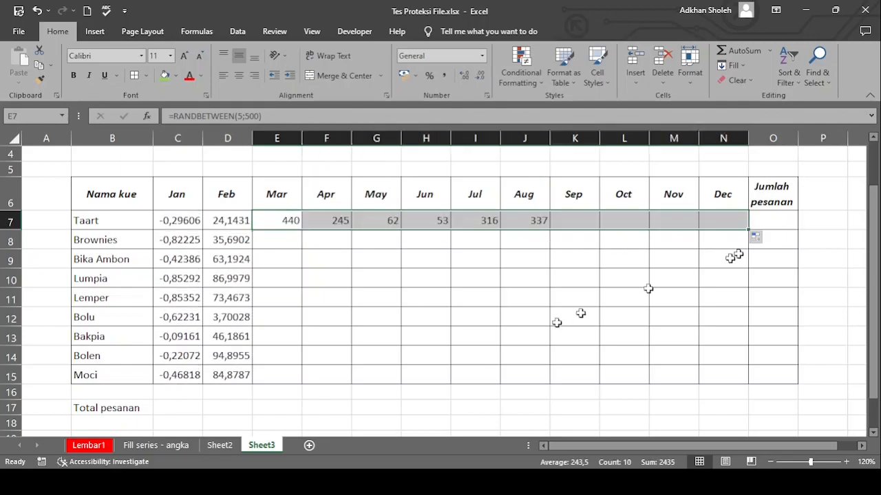
pyautogui.click(289, 220)
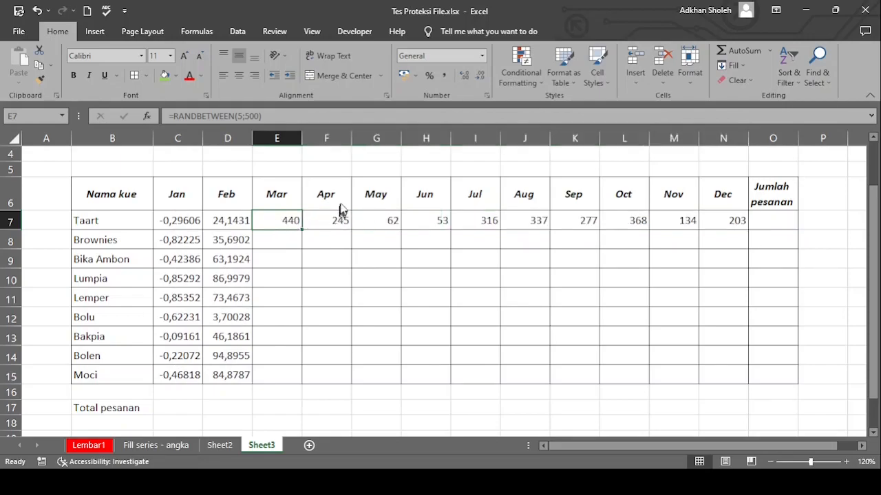
pyautogui.hotkey('ctrl', 'c')
pyautogui.moveTo(279, 238); pyautogui.dragTo(741, 377)
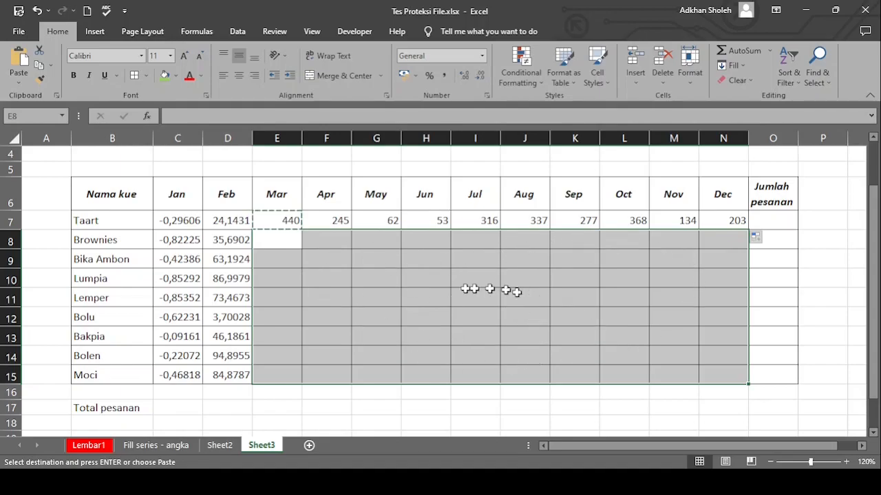
pyautogui.rightClick(428, 256)
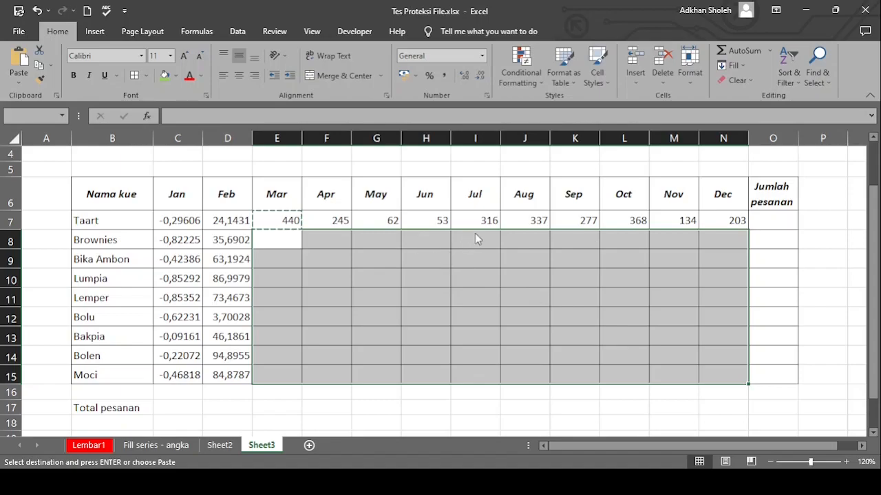
pyautogui.hotkey('ctrl', 'v')
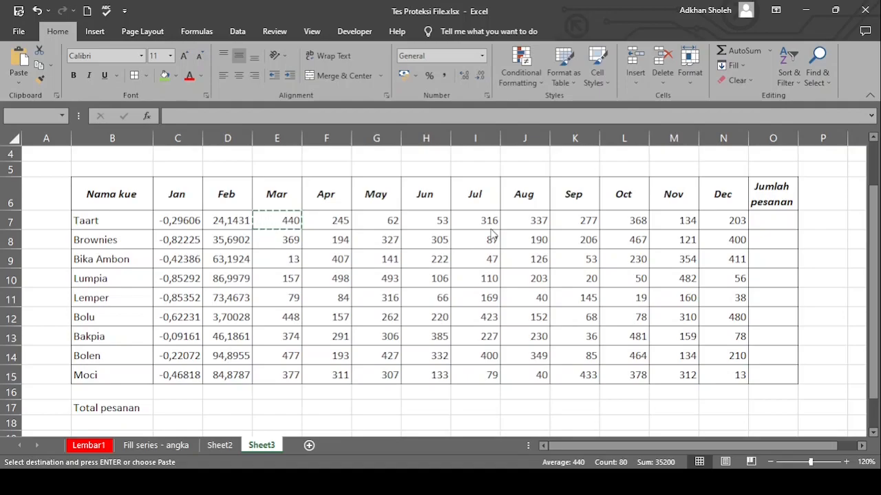
pyautogui.click(446, 298)
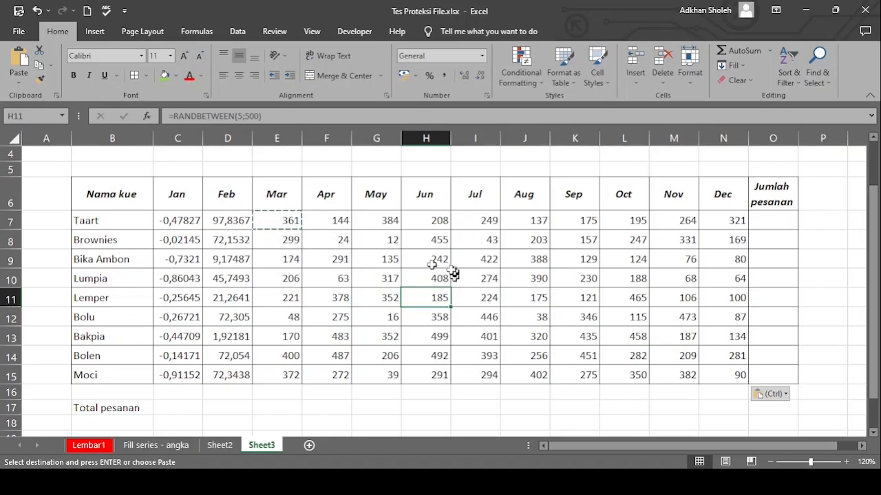
# - Replace the Jan and Feb formulas in C7:D15 with the RANDBETWEEN formula copied from E7
pyautogui.click(847, 461)
pyautogui.click(847, 462)
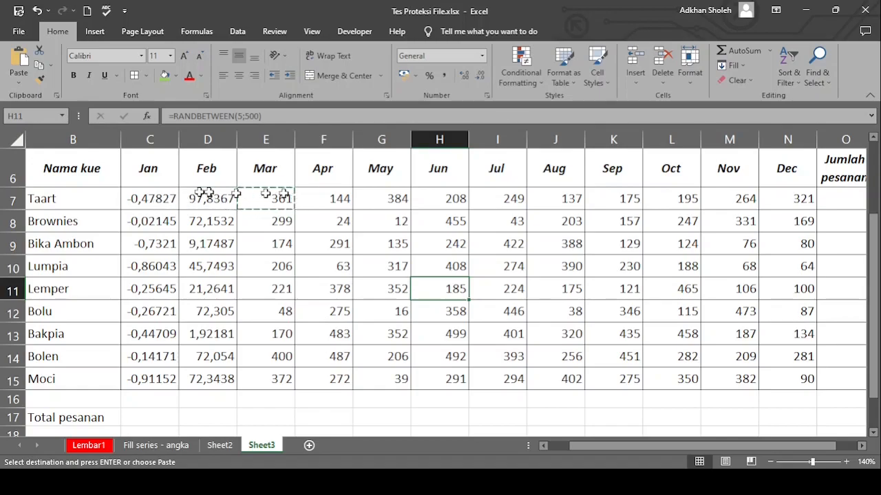
pyautogui.click(154, 198)
pyautogui.moveTo(154, 198); pyautogui.dragTo(216, 378)
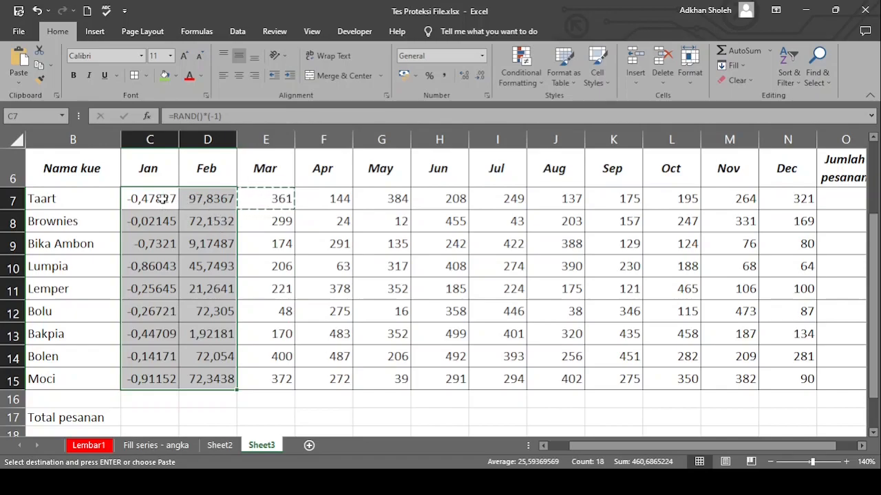
pyautogui.hotkey('ctrl', 'v')
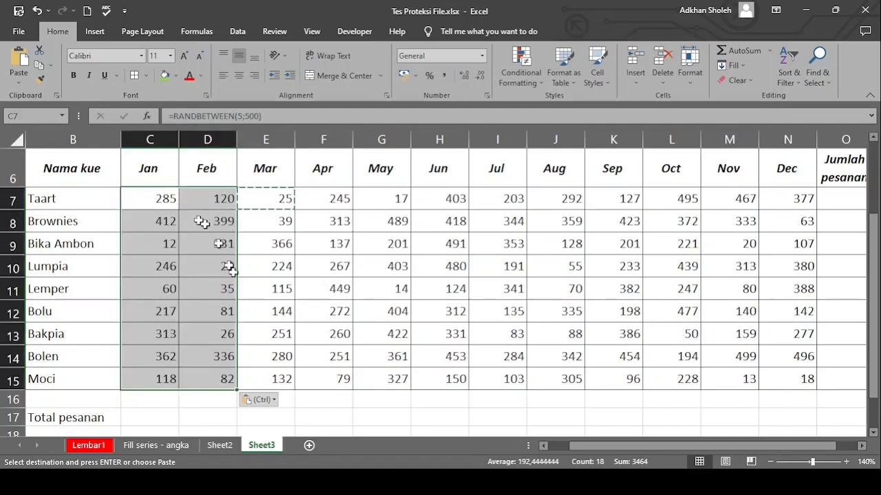
pyautogui.click(229, 267)
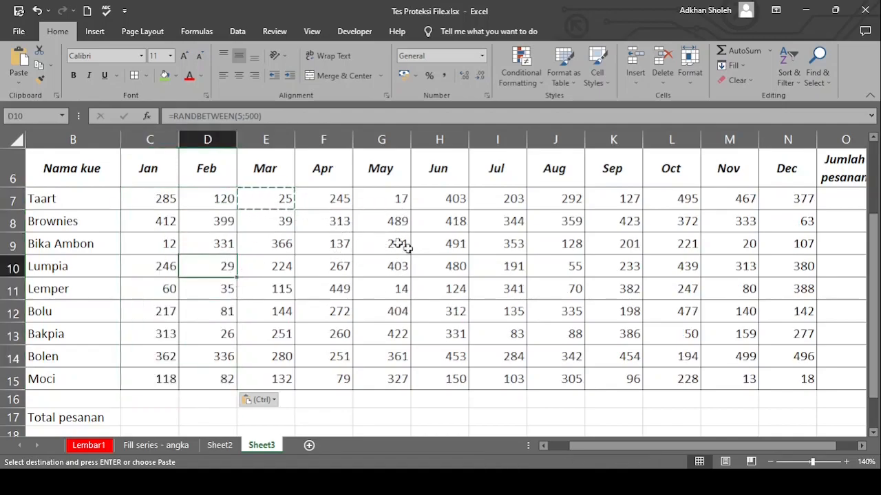
# - Collapse the ribbon and narrow column A so that the whole table through Jumlah pesanan fits on screen
pyautogui.doubleClick(53, 30)
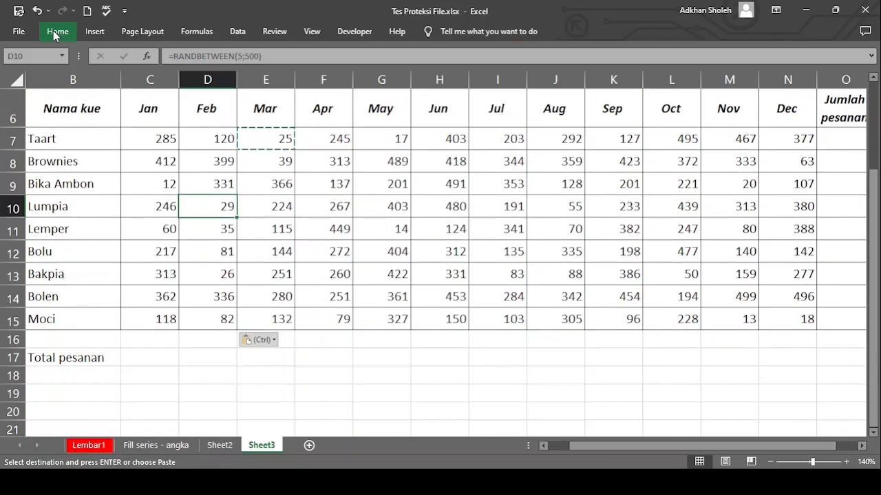
pyautogui.hscroll(-1, 634, 446)
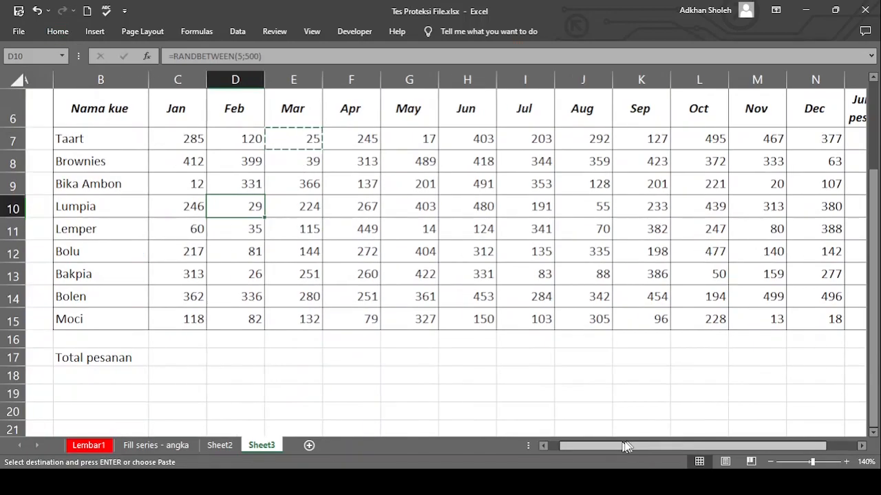
pyautogui.moveTo(685, 445); pyautogui.dragTo(702, 450)
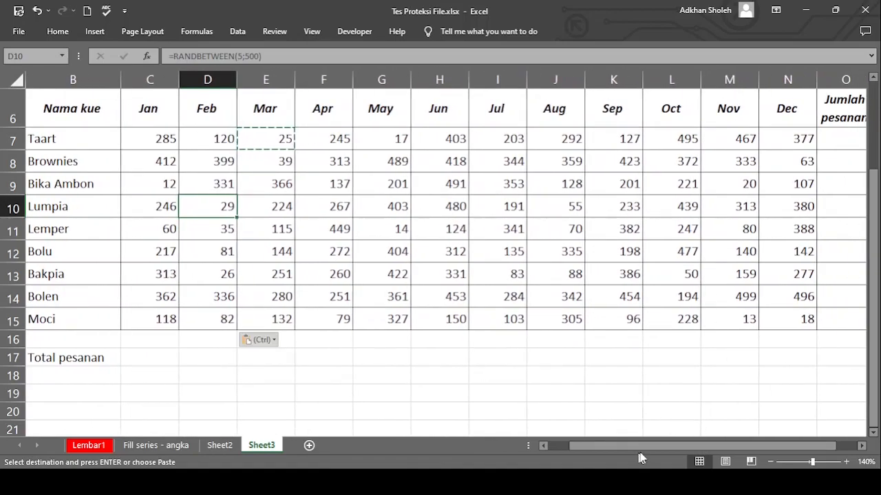
pyautogui.click(771, 462)
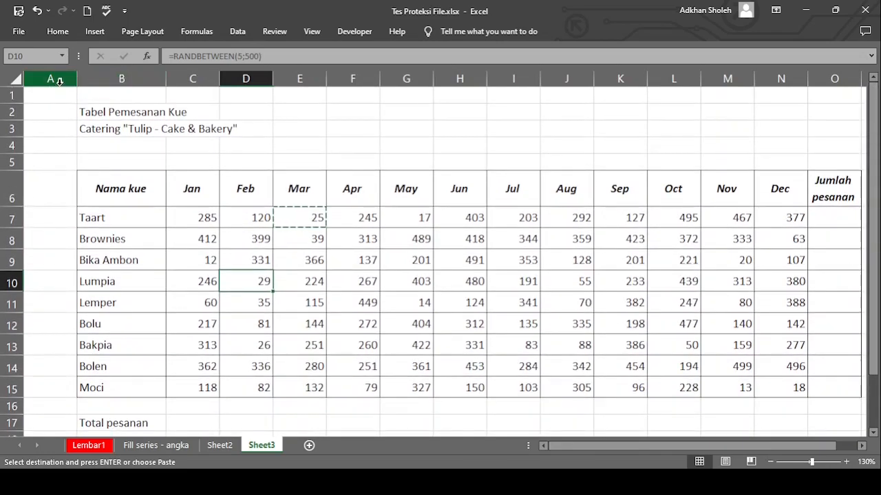
pyautogui.moveTo(77, 79); pyautogui.dragTo(52, 83)
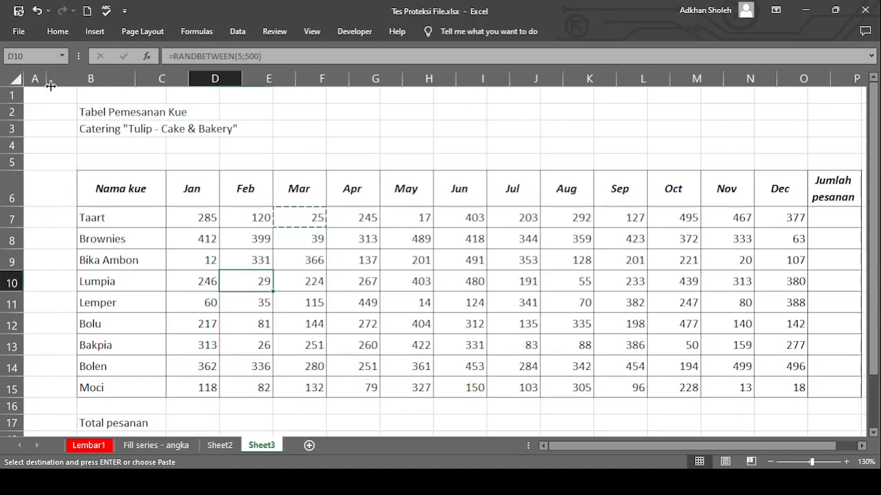
pyautogui.scroll(-1, 279, 206)
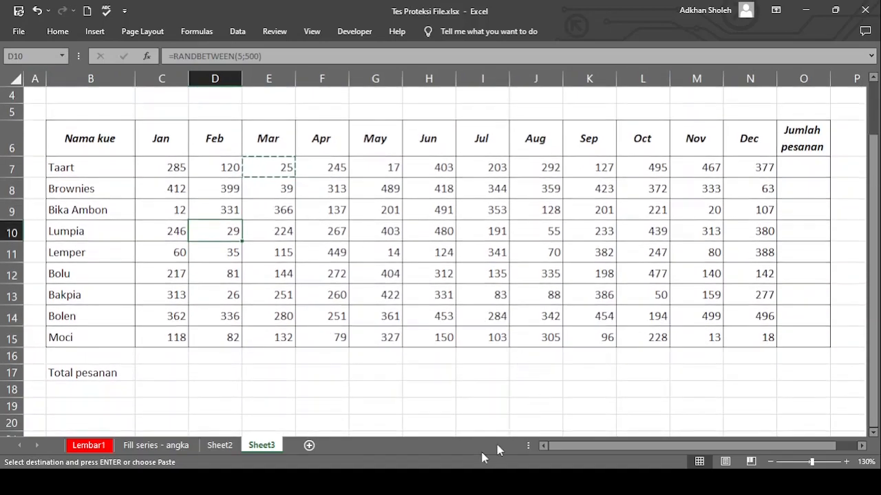
pyautogui.click(476, 482)
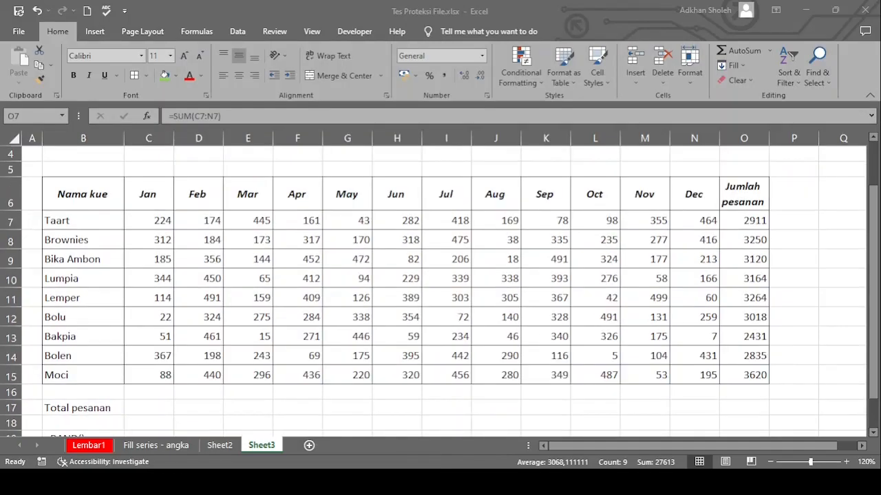
# - Clear the SUM formulas from the Jumlah pesanan cells O7:O15
pyautogui.click(754, 221)
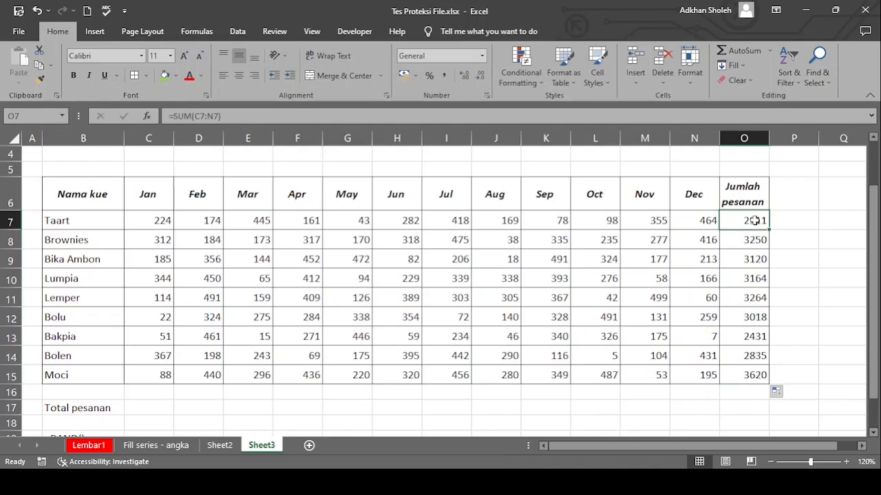
pyautogui.hotkey('ctrl', 'shift', 'Down')
pyautogui.press('Delete')
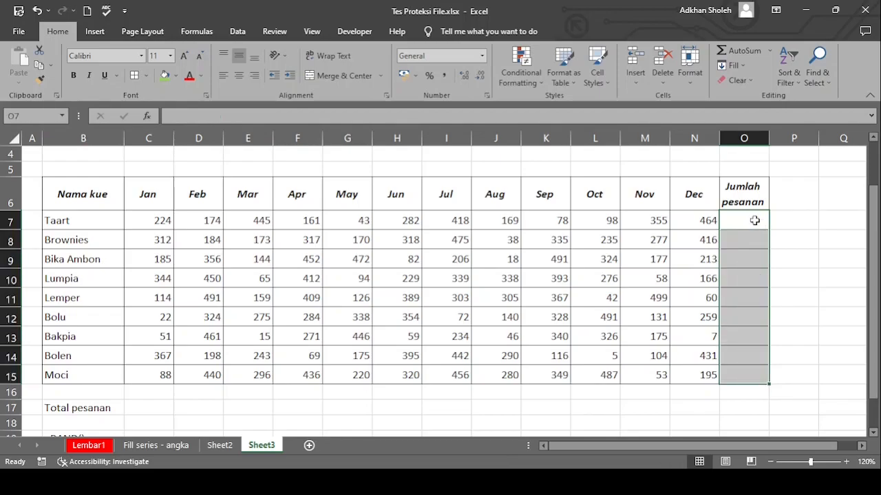
# - Try to total the Taart orders of C7:N7 in O7 with AutoSum
pyautogui.click(755, 220)
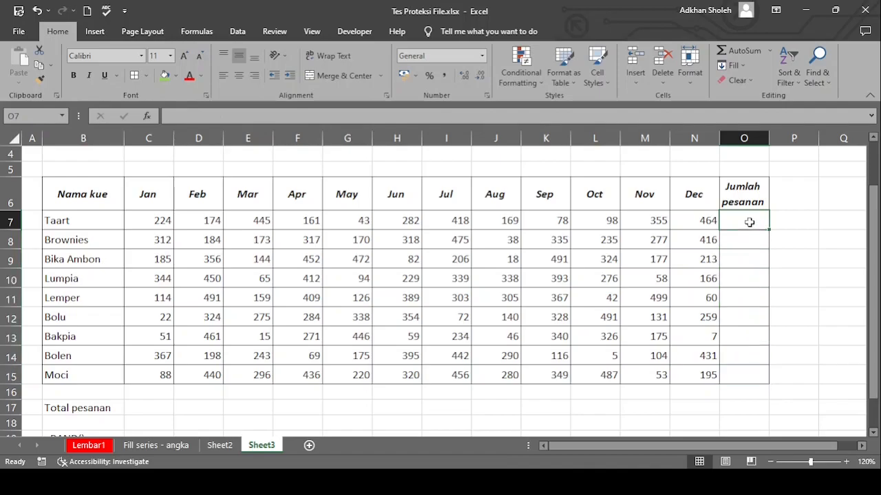
pyautogui.click(744, 55)
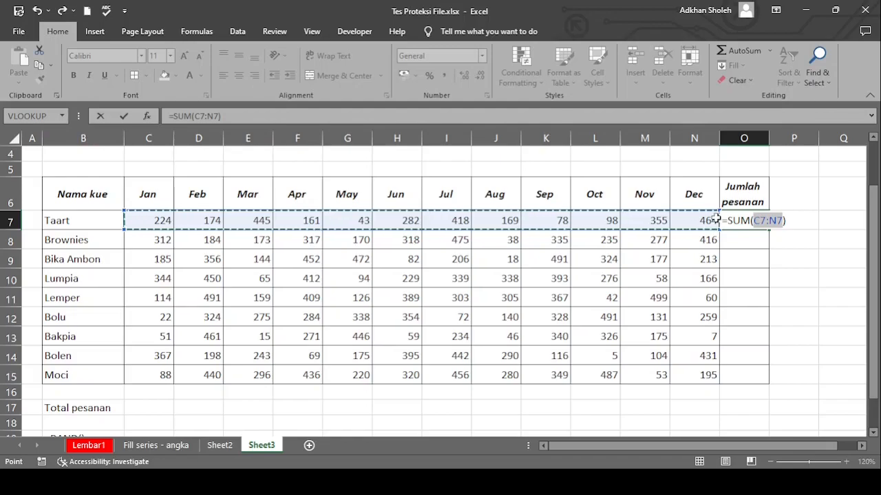
pyautogui.press('Right')
pyautogui.press('Return')
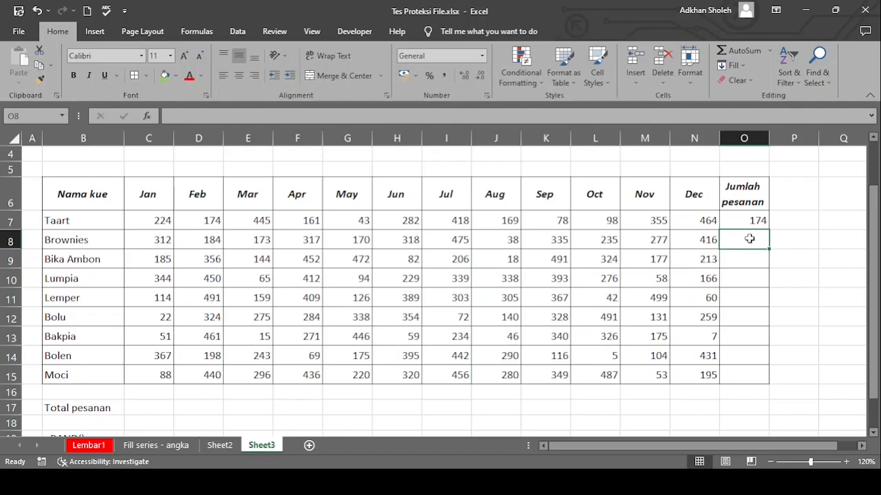
# - Clear the incorrect SUM formula from the Taart total in O7
pyautogui.click(745, 219)
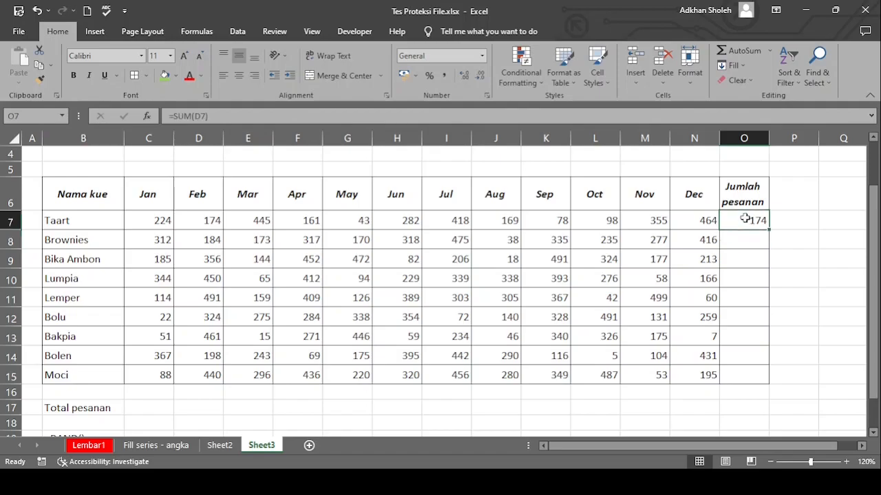
pyautogui.doubleClick(745, 218)
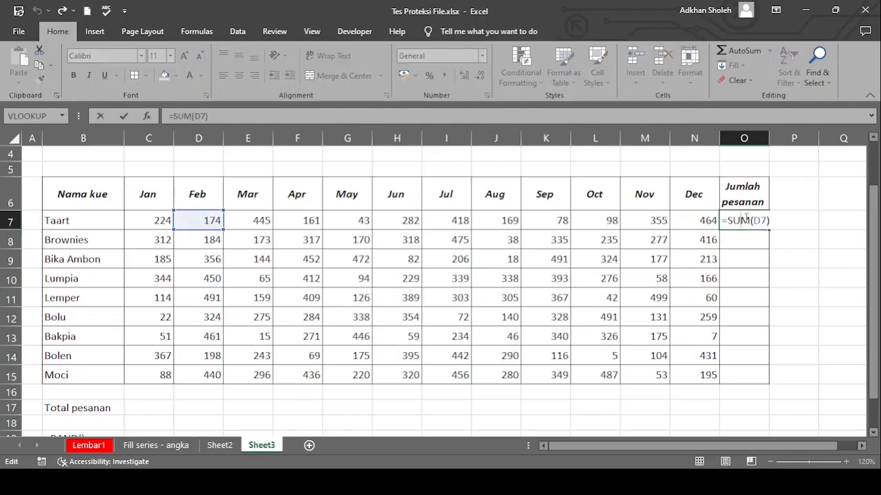
pyautogui.hotkey('ctrl', 'Return')
pyautogui.press('Delete')
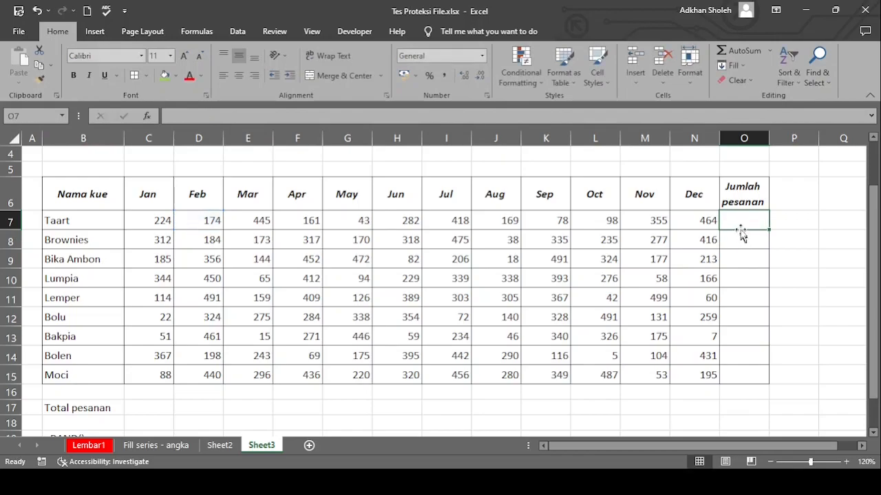
# - Total Taart's orders C7:N7 in O7 with AutoSum and fill the formula down through O15
pyautogui.click(740, 51)
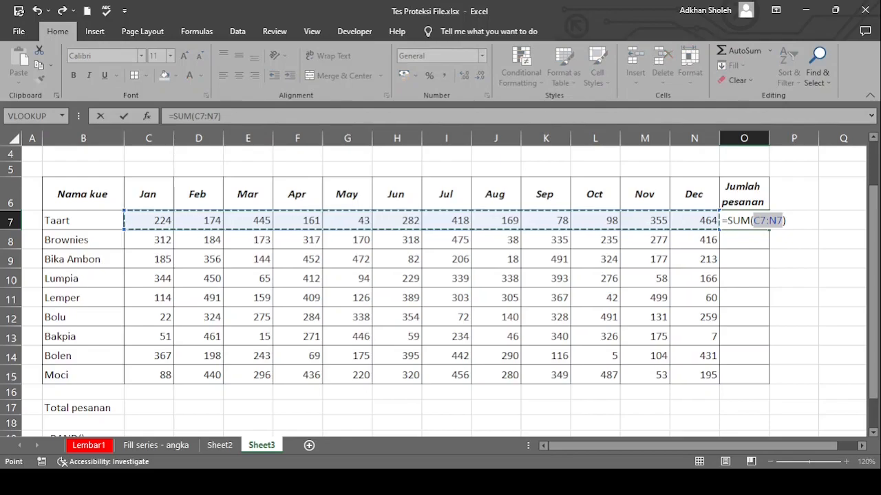
pyautogui.press('Return')
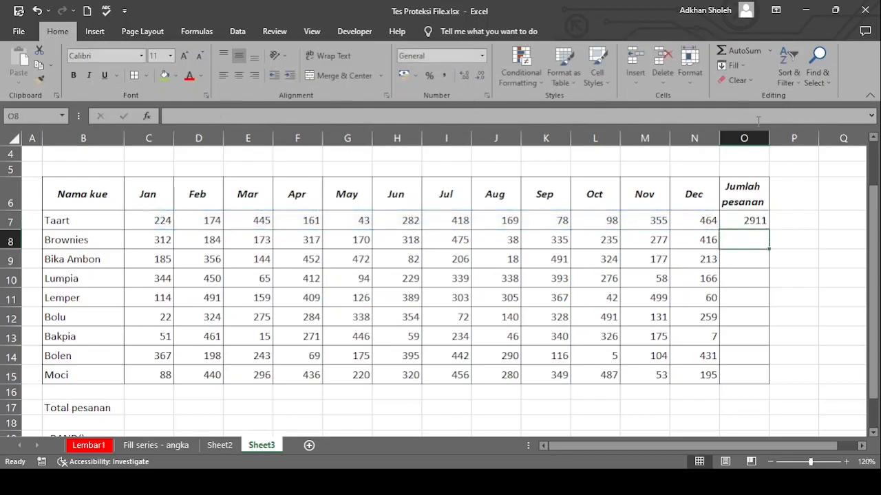
pyautogui.click(766, 219)
pyautogui.moveTo(768, 230); pyautogui.dragTo(761, 378)
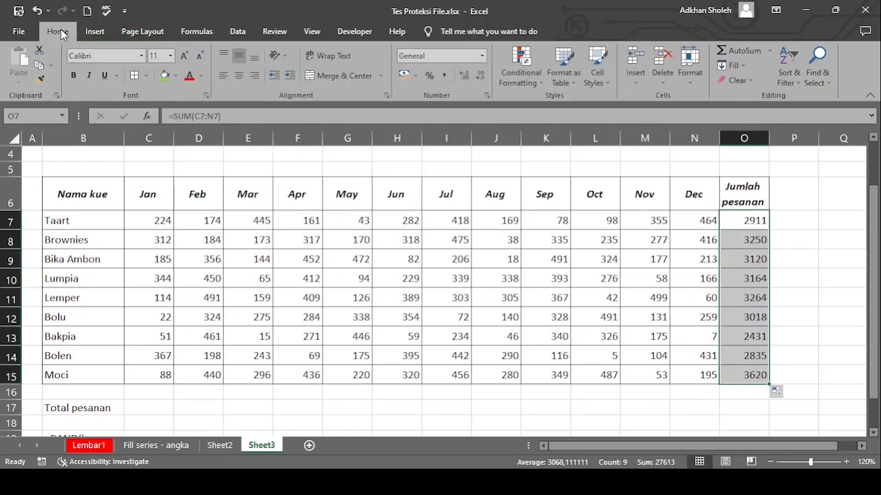
pyautogui.click(158, 220)
pyautogui.moveTo(159, 219)
pyautogui.mouseDown()
pyautogui.moveTo(148, 404)
pyautogui.moveTo(167, 223)
pyautogui.mouseUp()
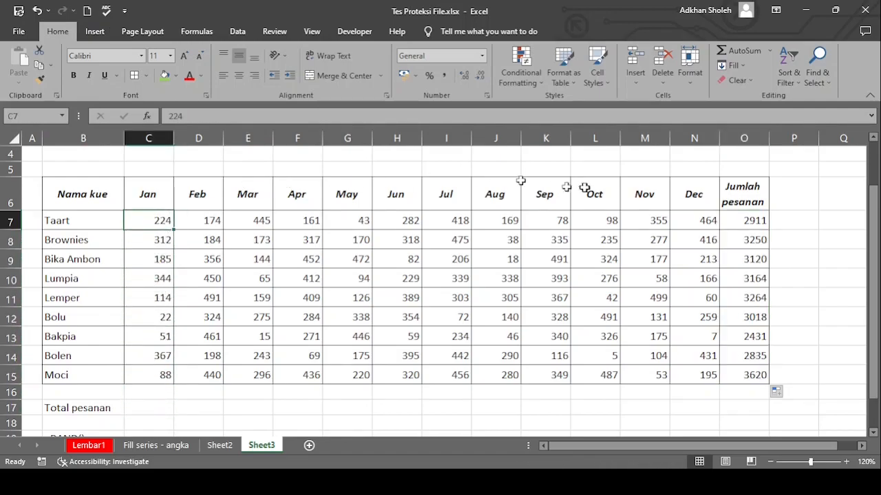
# - Fill the Total pesanan cells C17:O17 with yellow
pyautogui.click(139, 404)
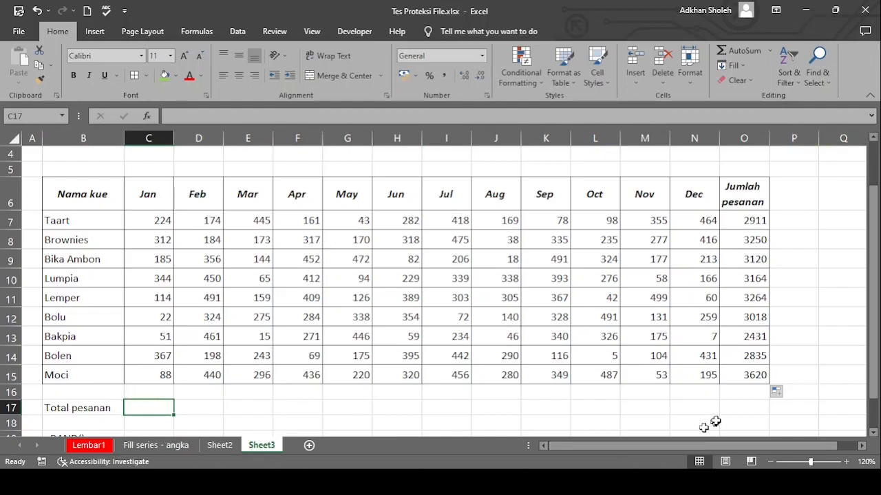
pyautogui.keyDown('shift'); pyautogui.click(763, 410); pyautogui.keyUp('shift')
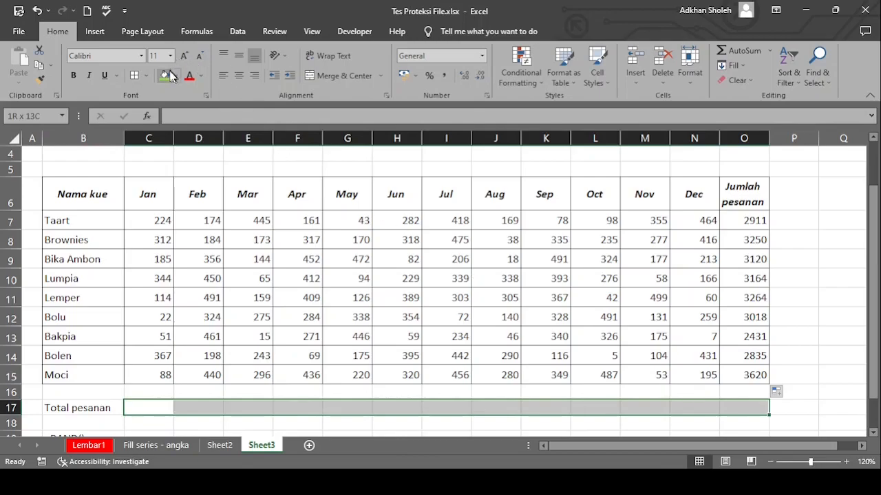
pyautogui.click(166, 75)
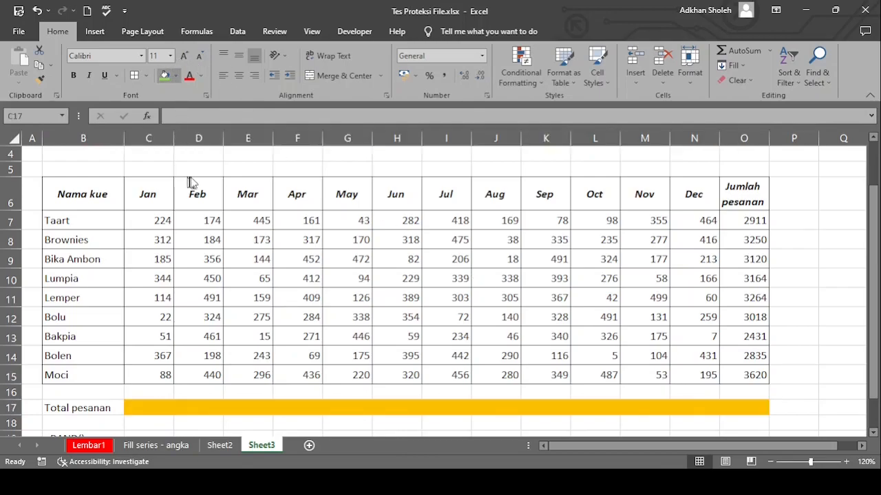
pyautogui.click(197, 181)
# - Total the Jan orders in C17 with AutoSum, correcting the summed range to C7:C15
pyautogui.click(149, 406)
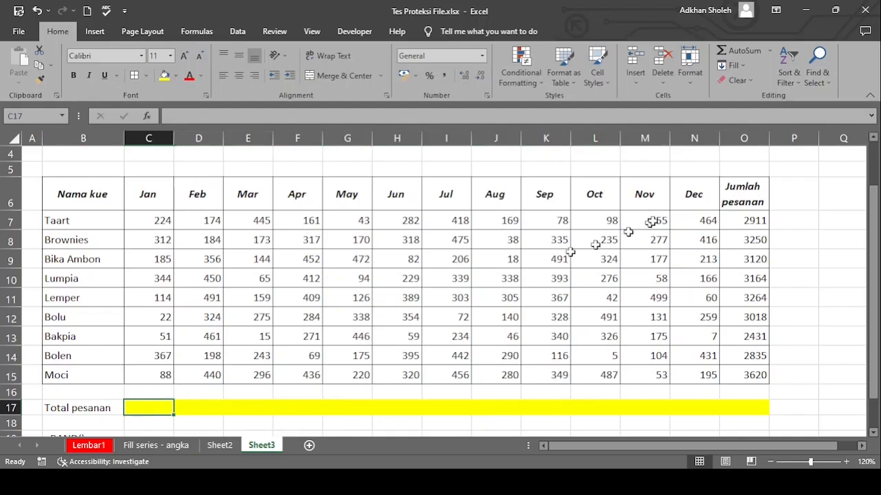
pyautogui.click(737, 55)
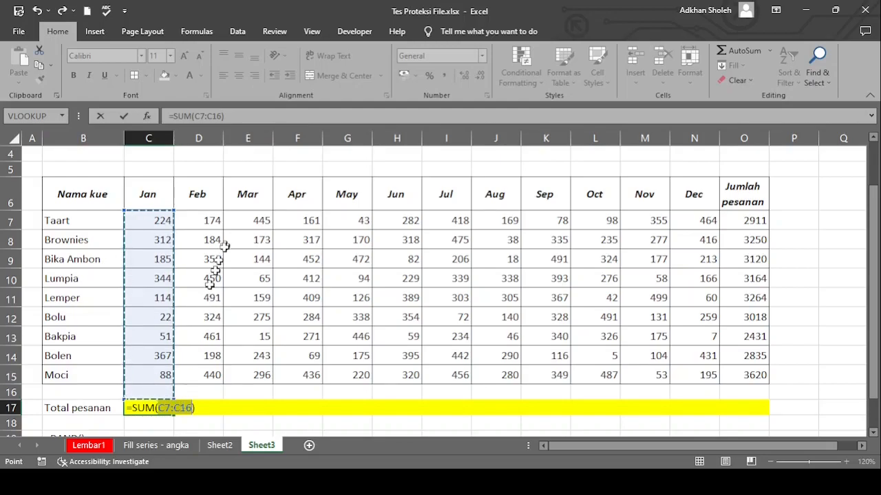
pyautogui.click(221, 116)
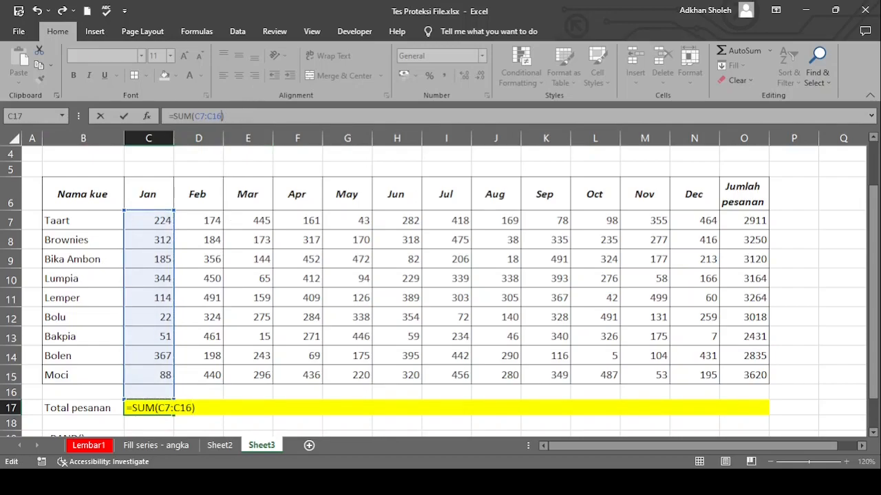
pyautogui.press('BackSpace')
pyautogui.write('5')
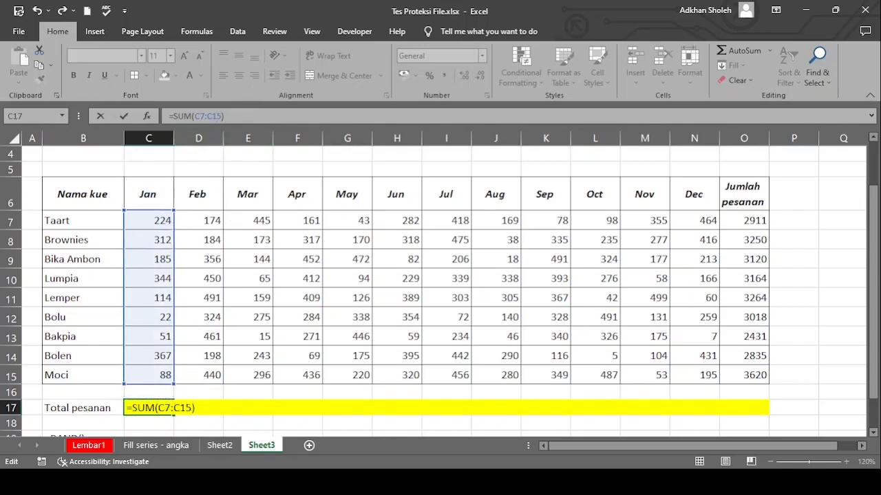
pyautogui.press('Return')
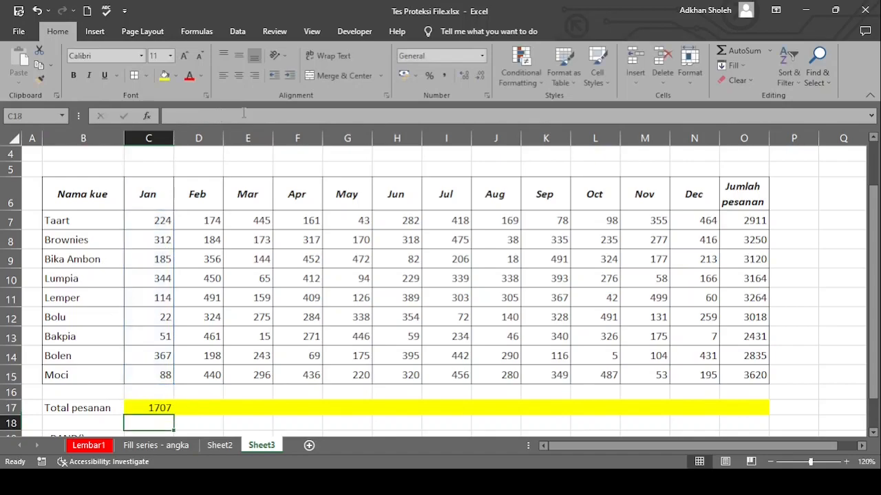
# - Reopen the SUM formula in C17, stretch its range to C7:O14, and shrink it back to C7:C15
pyautogui.click(159, 381)
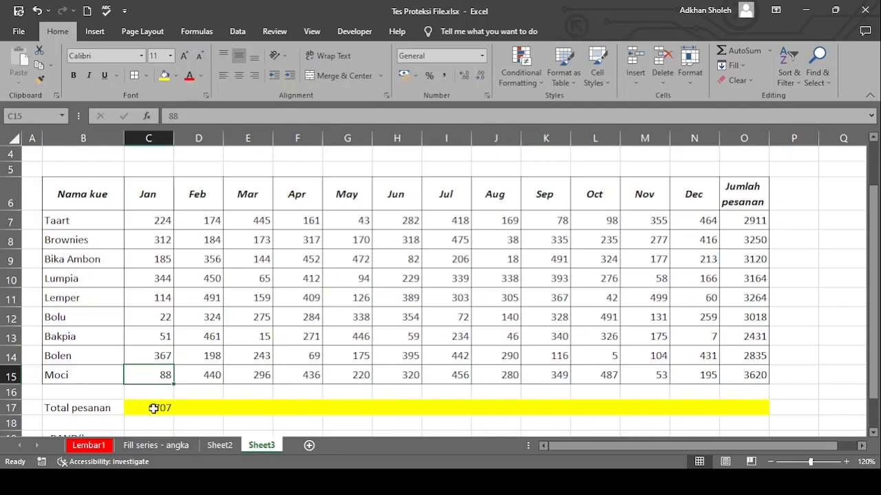
pyautogui.doubleClick(159, 408)
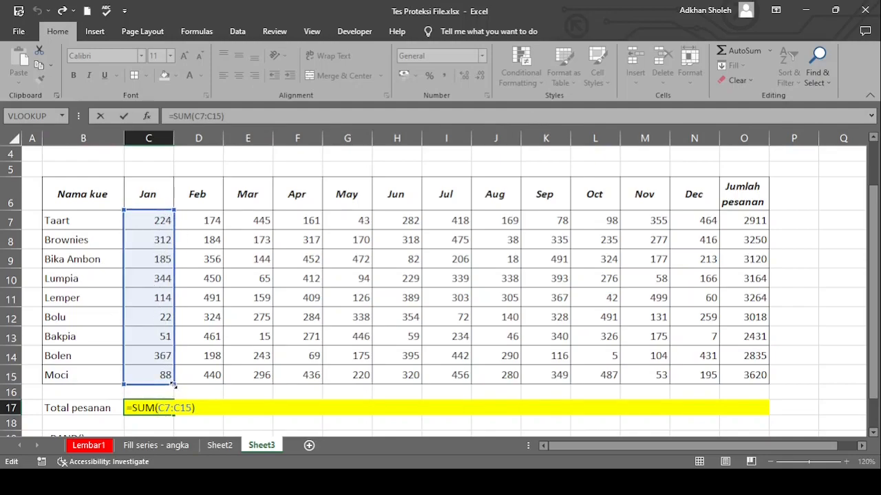
pyautogui.moveTo(174, 386)
pyautogui.mouseDown()
pyautogui.moveTo(190, 320)
pyautogui.moveTo(409, 335)
pyautogui.moveTo(635, 320)
pyautogui.moveTo(622, 334)
pyautogui.moveTo(766, 356)
pyautogui.mouseUp()
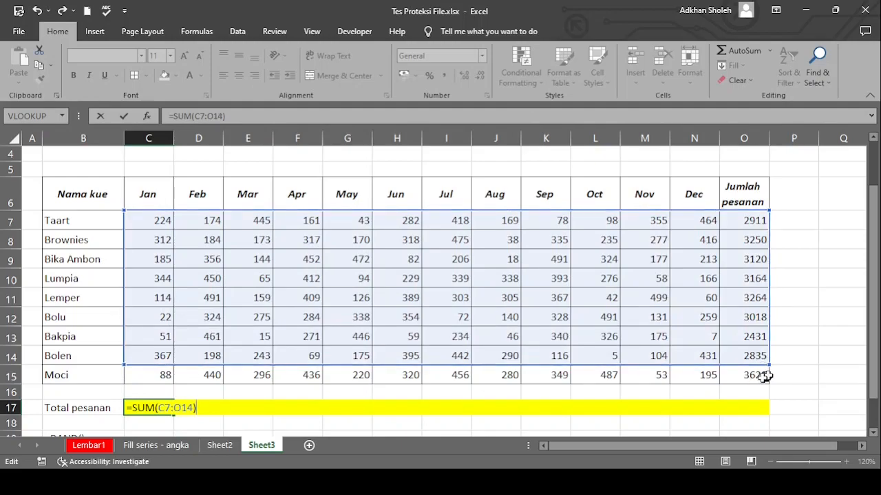
pyautogui.moveTo(766, 360); pyautogui.dragTo(174, 383)
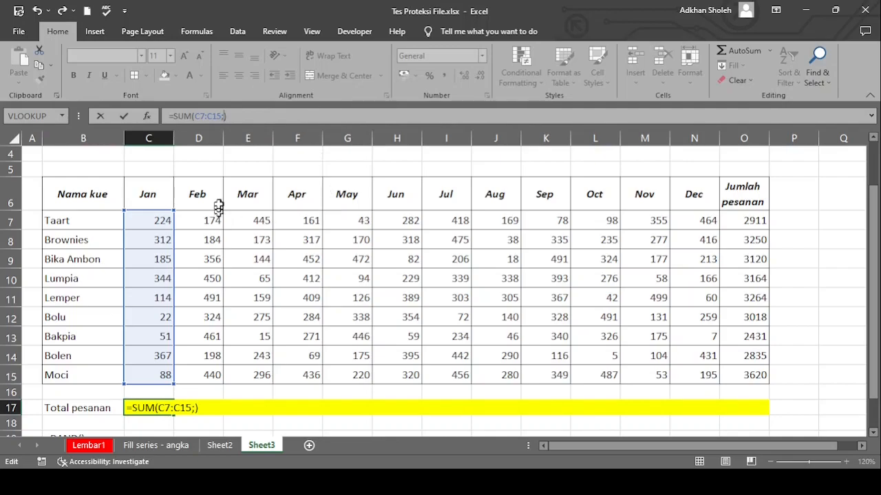
# - Extend the SUM formula in C17 with the separate ranges E7:H7, I7:I13 and L7:M8
pyautogui.click(242, 221)
pyautogui.moveTo(243, 221); pyautogui.dragTo(413, 233)
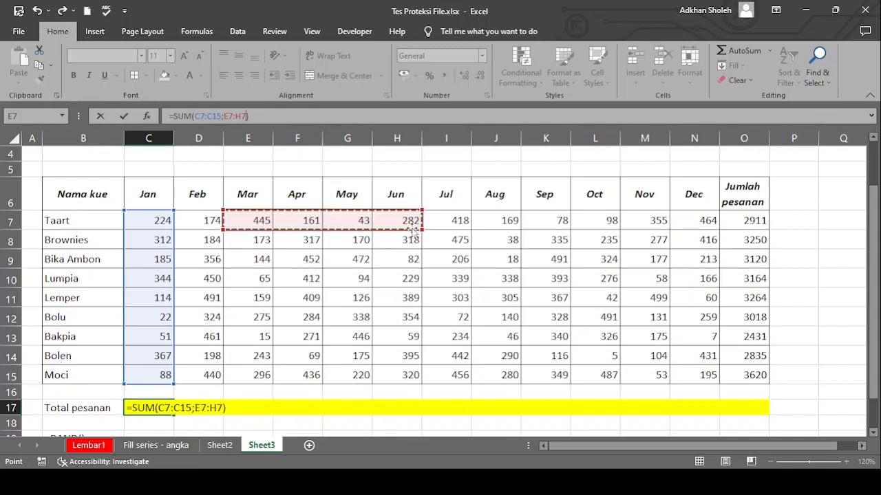
pyautogui.write(';')
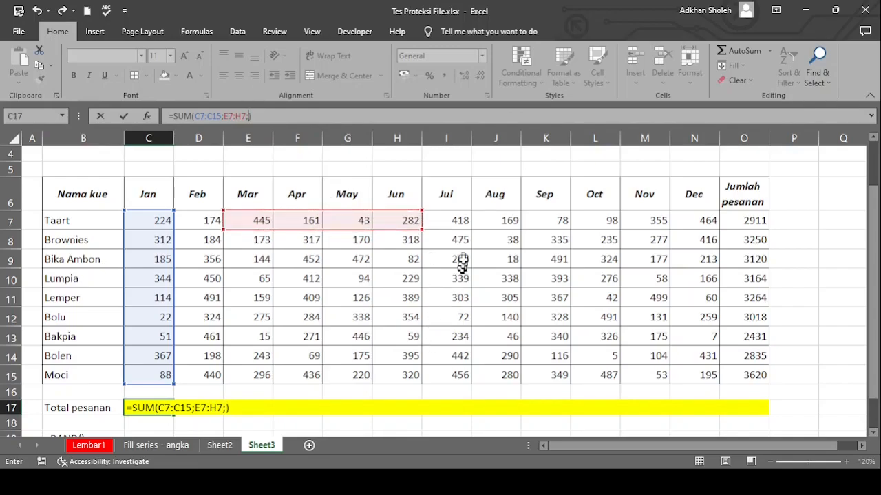
pyautogui.moveTo(456, 223); pyautogui.dragTo(460, 338)
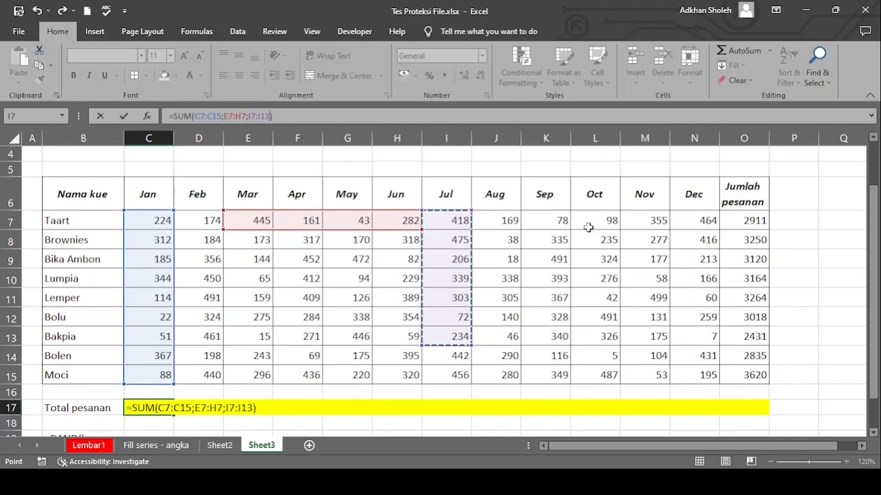
pyautogui.write(';')
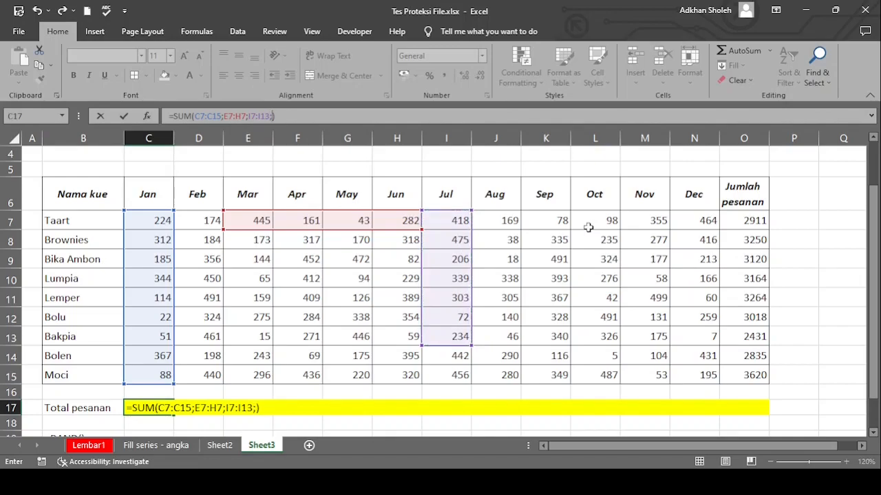
pyautogui.moveTo(607, 220); pyautogui.dragTo(648, 245)
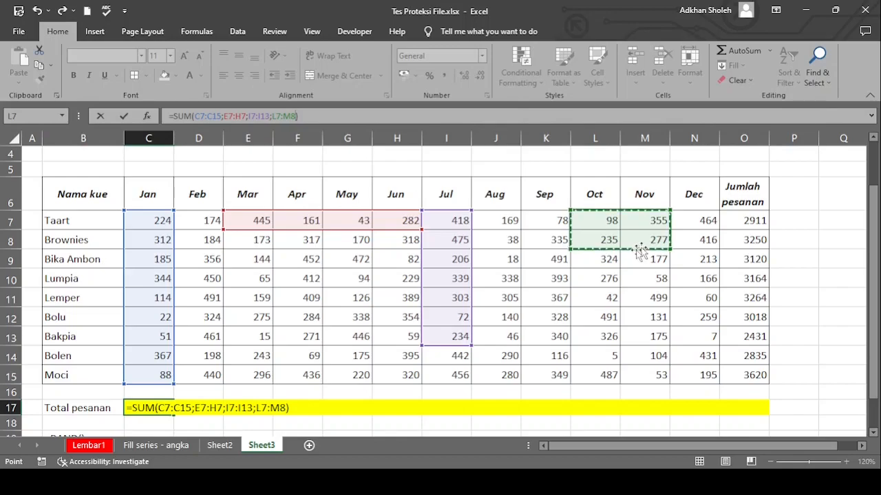
pyautogui.press('Return')
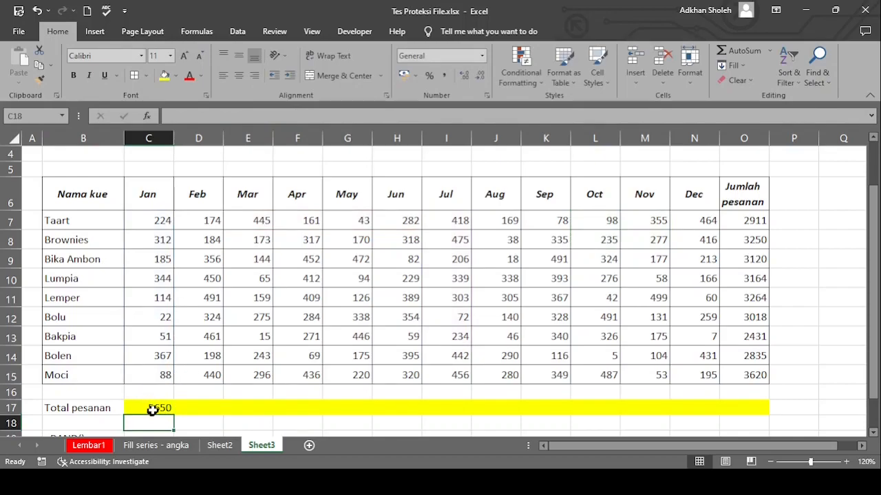
# - Inspect the ranges of the multi-range SUM formula in C17, leave it unedited, and clear the cell
pyautogui.doubleClick(158, 407)
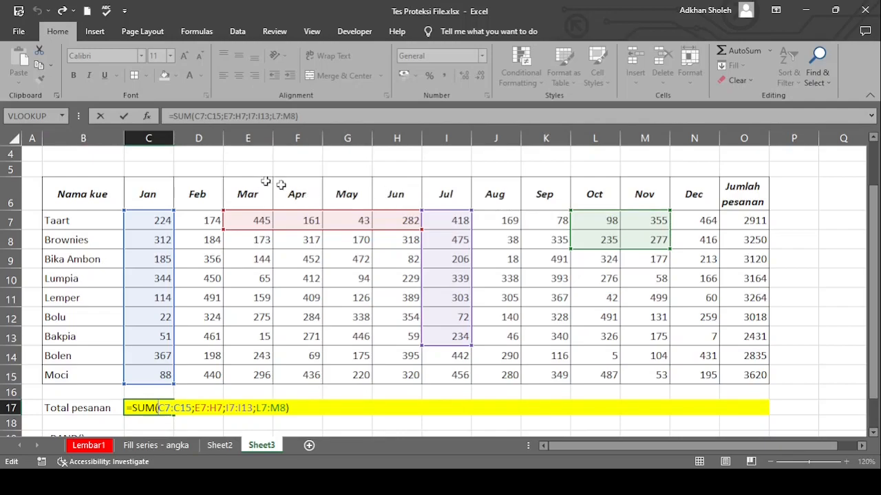
pyautogui.scroll(-1, 806, 359)
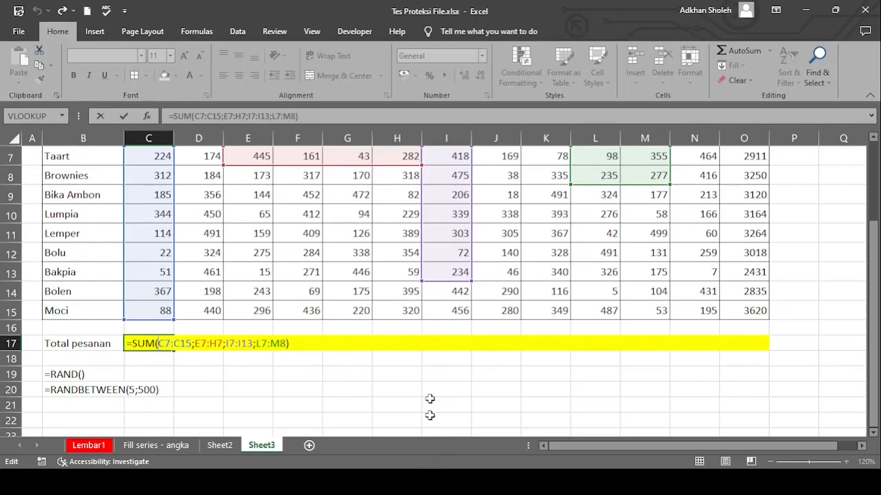
pyautogui.click(387, 401)
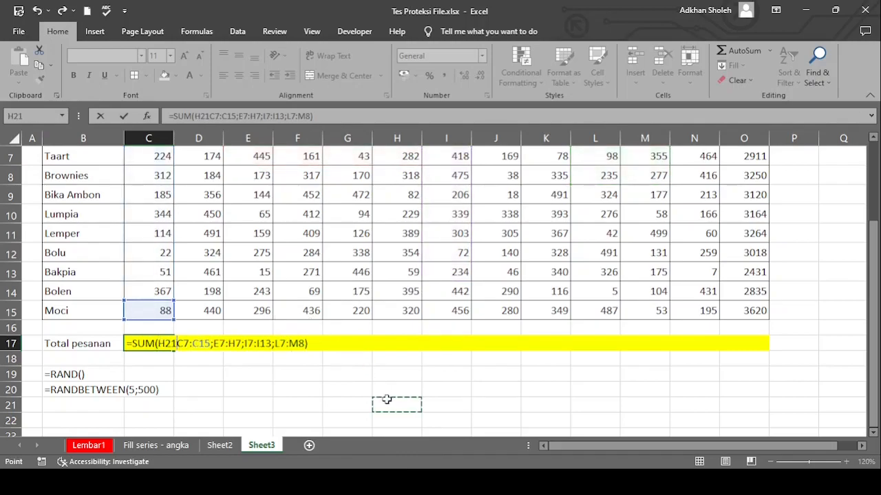
pyautogui.press('Escape')
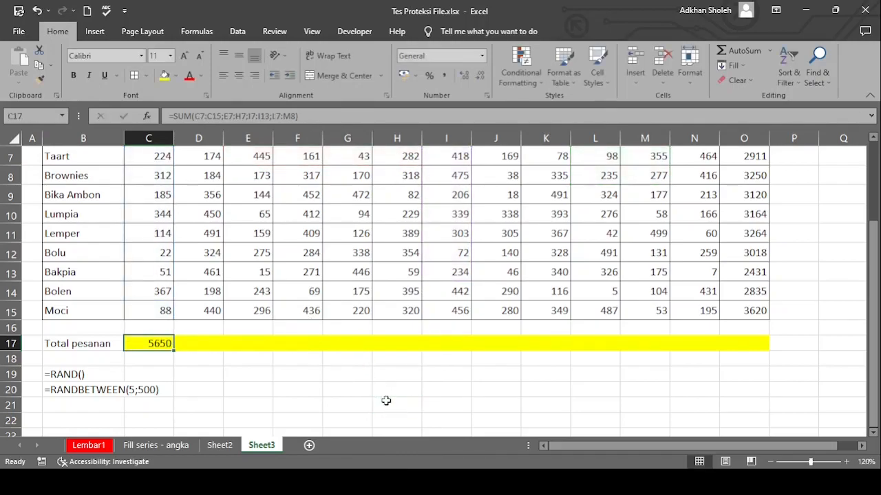
pyautogui.press('Delete')
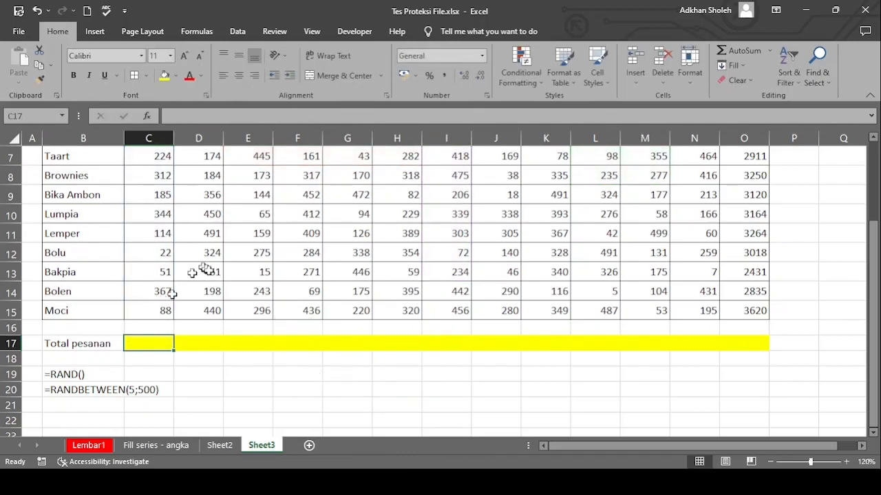
# - Insert an AutoSum in C17 for the Jan column and adjust its range to C7:C15
pyautogui.click(738, 49)
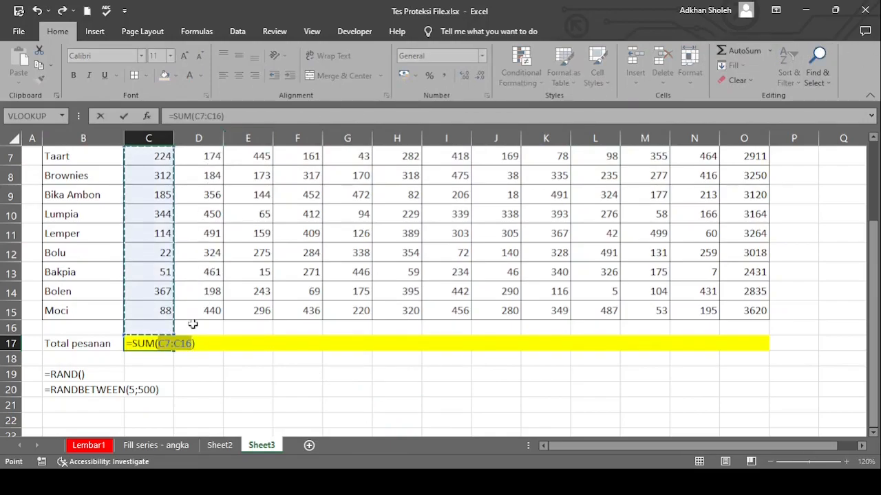
pyautogui.scroll(1, 299, 280)
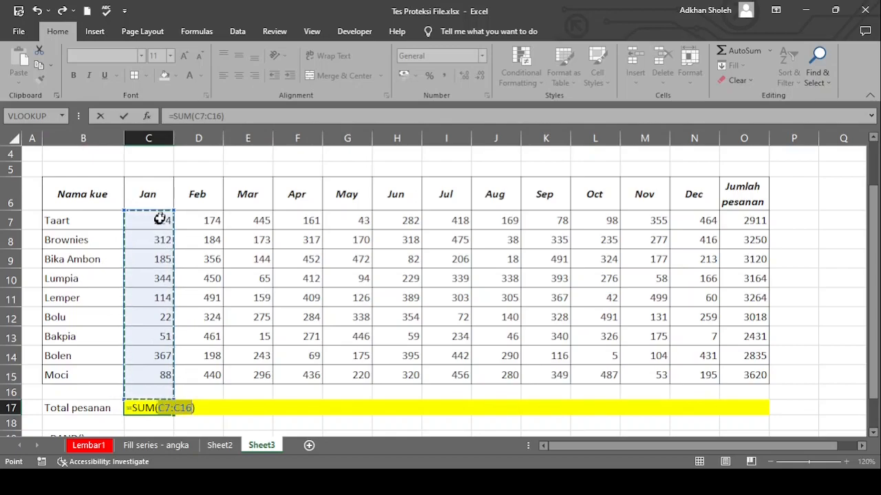
pyautogui.moveTo(159, 220); pyautogui.dragTo(180, 195)
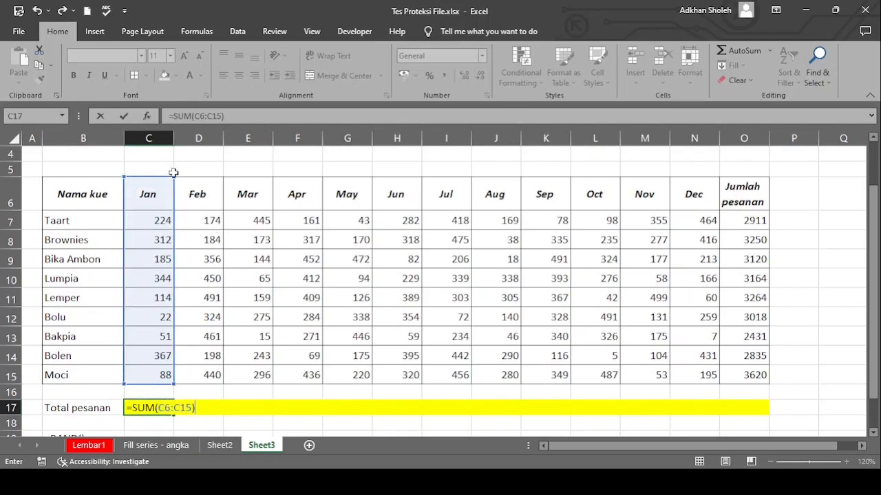
pyautogui.moveTo(173, 176); pyautogui.dragTo(170, 197)
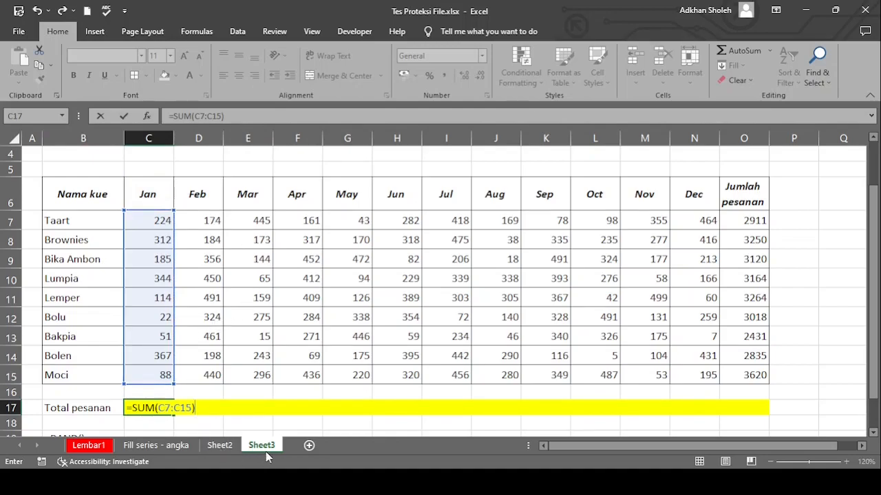
pyautogui.press('Return')
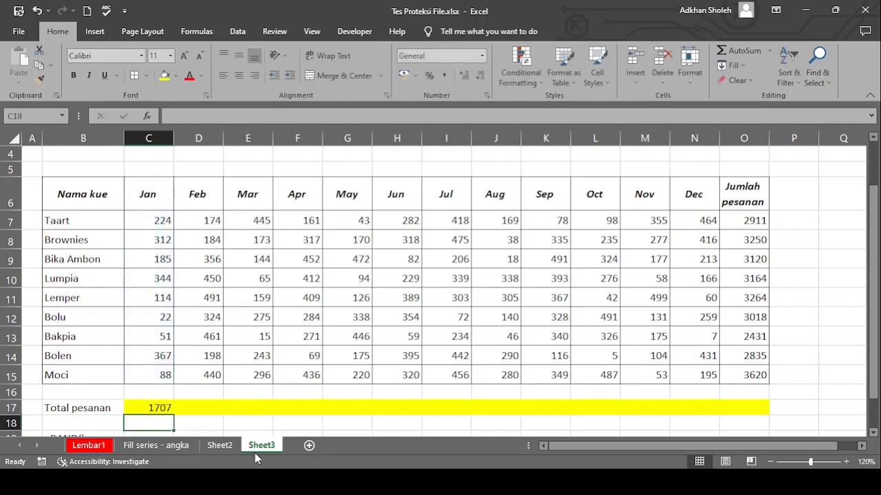
# - Fill the C17 total across to O17 and show the totals in row 17 and column O with thousands separators and no decimals
pyautogui.click(158, 406)
pyautogui.moveTo(174, 417); pyautogui.dragTo(768, 427)
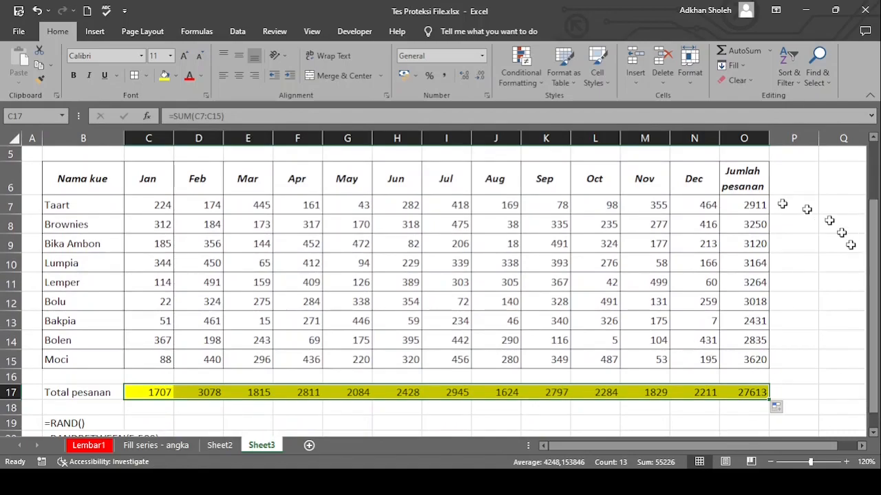
pyautogui.moveTo(752, 203); pyautogui.dragTo(743, 388)
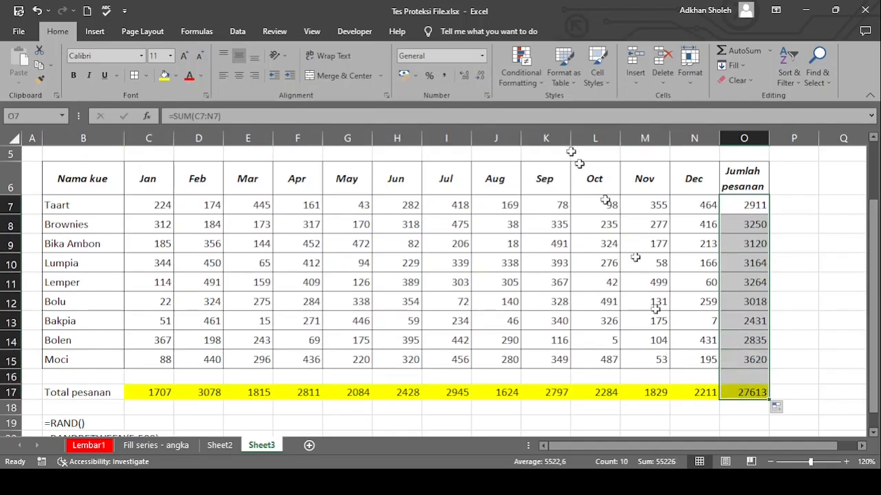
pyautogui.click(444, 77)
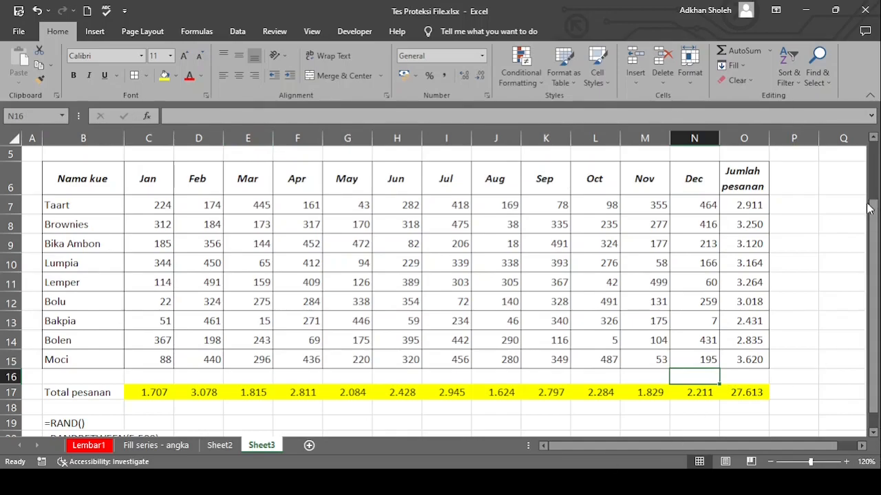
# - Add the column headers Average, Max and Min in P6, Q6 and R6
pyautogui.click(791, 186)
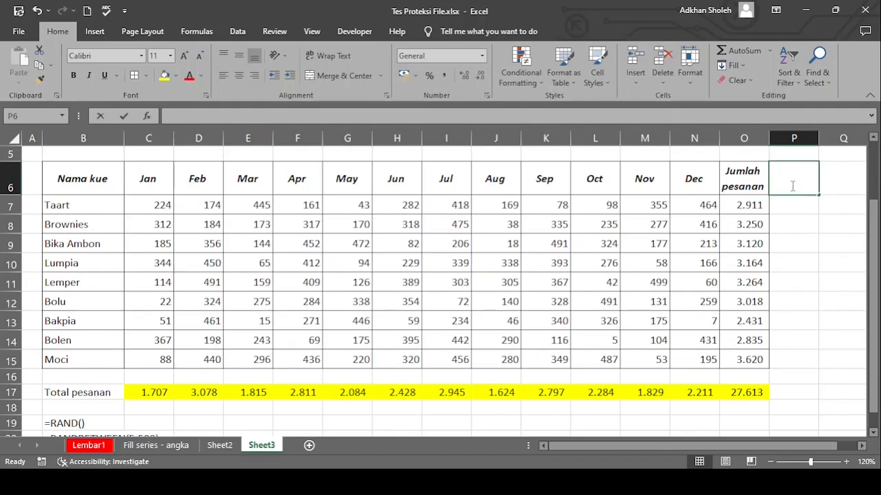
pyautogui.write('Avera')
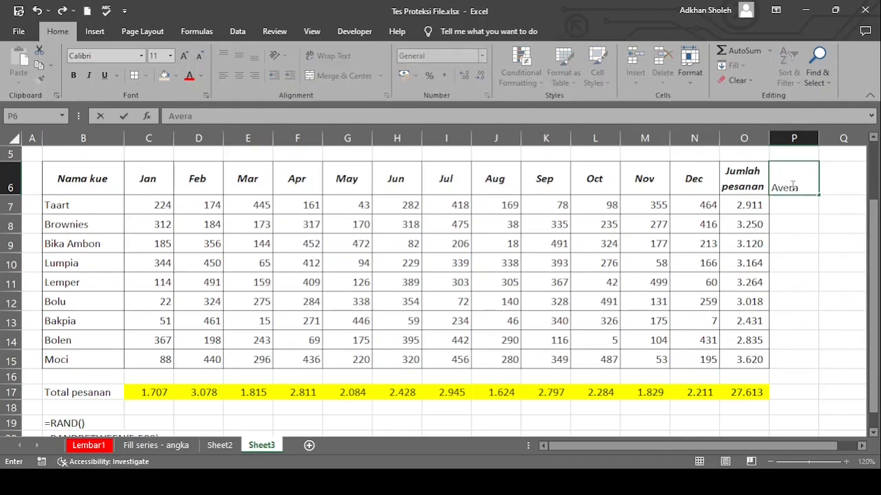
pyautogui.write('ge')
pyautogui.press('Return')
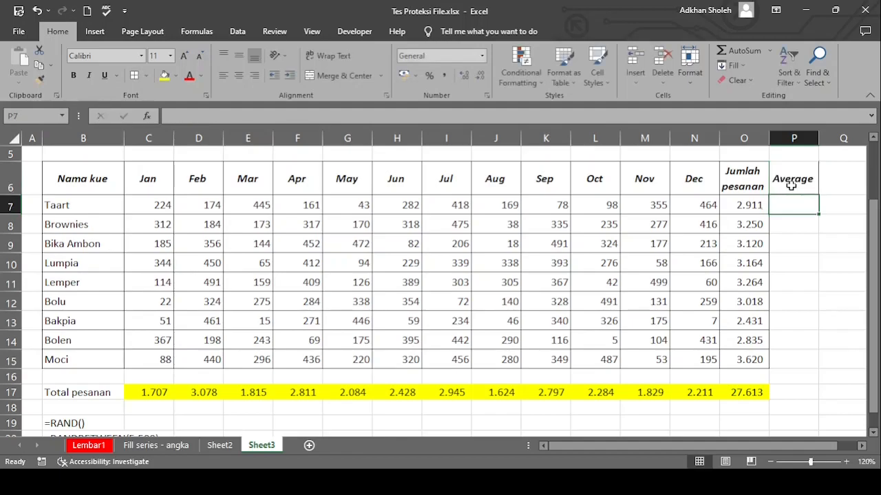
pyautogui.click(792, 184)
pyautogui.press('Right')
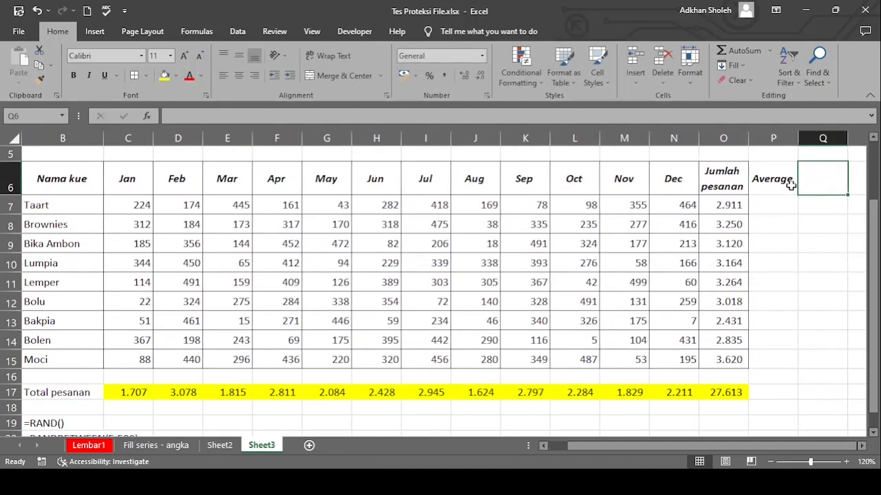
pyautogui.write('Max')
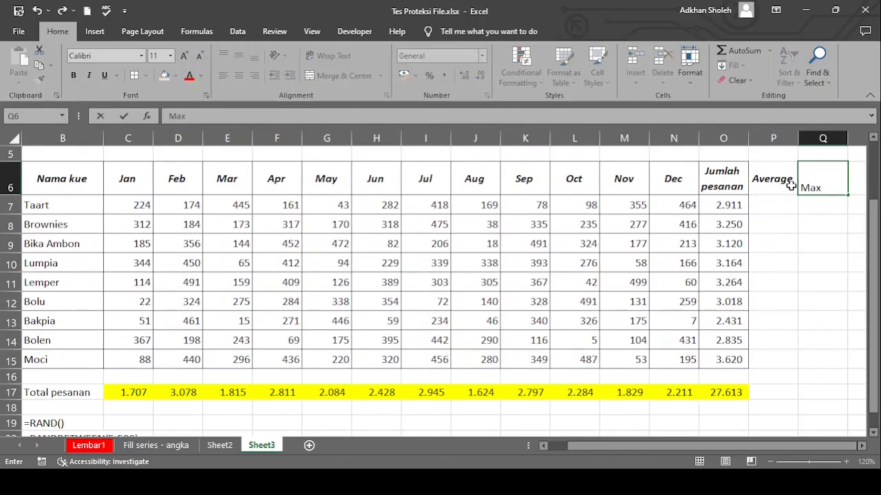
pyautogui.press('Right')
pyautogui.write('M')
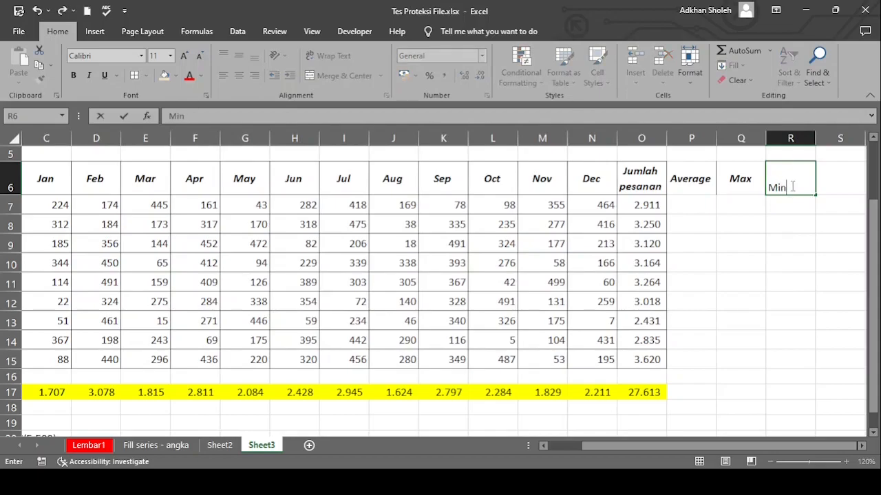
pyautogui.press('Return')
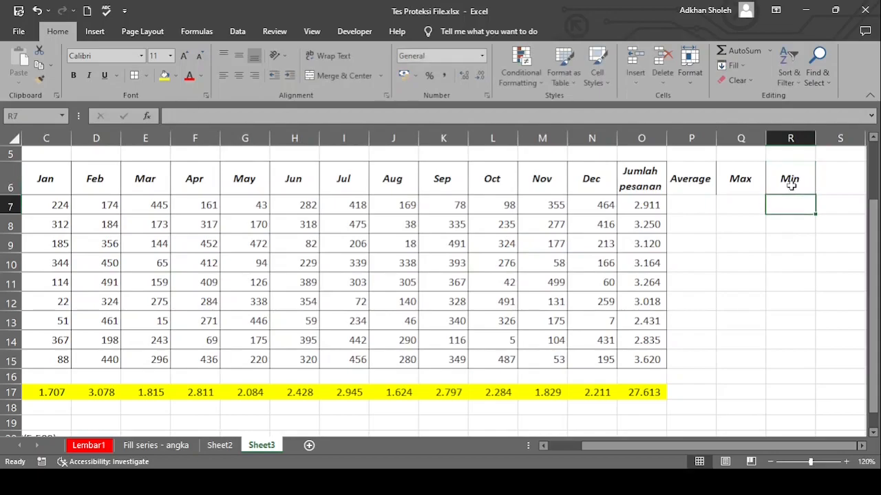
# - Copy the formatting of the Dec column N onto columns P to R with Format Painter
pyautogui.click(591, 135)
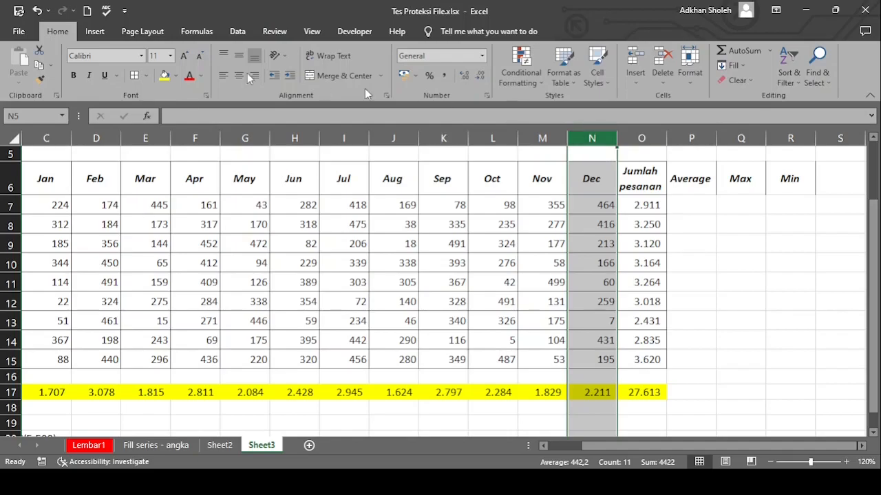
pyautogui.click(39, 82)
pyautogui.moveTo(691, 138); pyautogui.dragTo(787, 154)
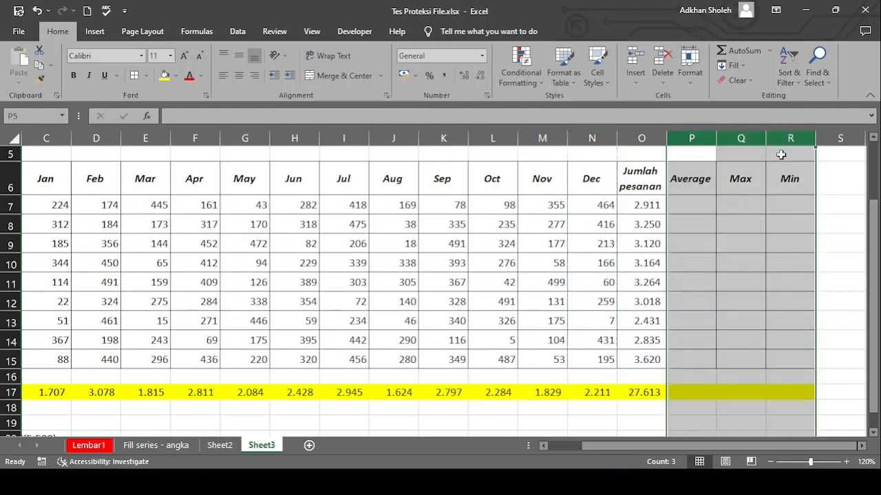
pyautogui.click(717, 310)
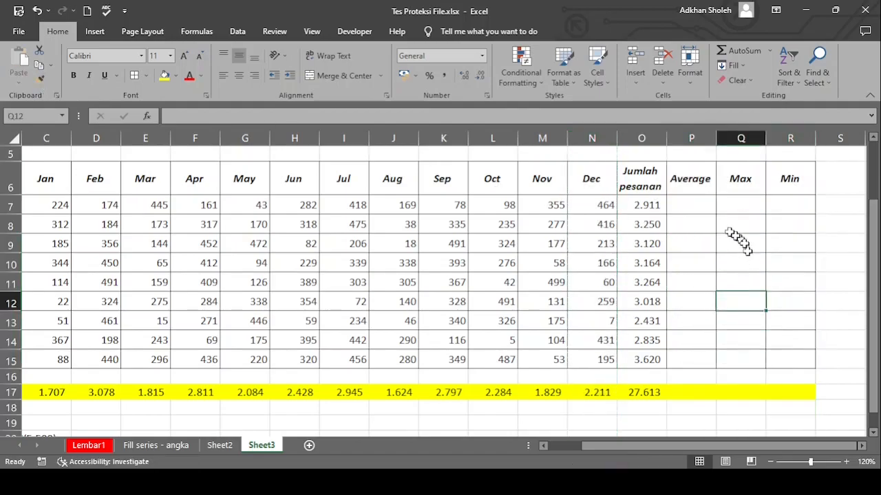
# - Insert an AVERAGE function in P7 for Taart and set its range to the monthly orders C7:N7
pyautogui.click(687, 206)
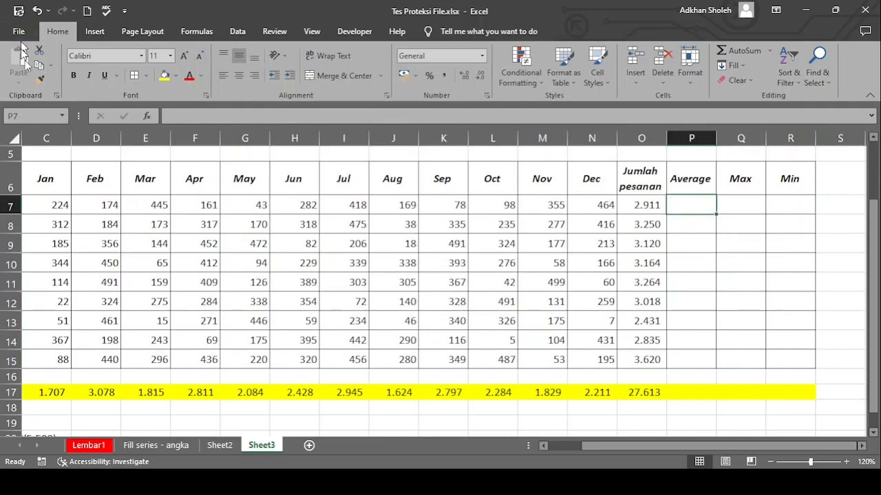
pyautogui.write('=')
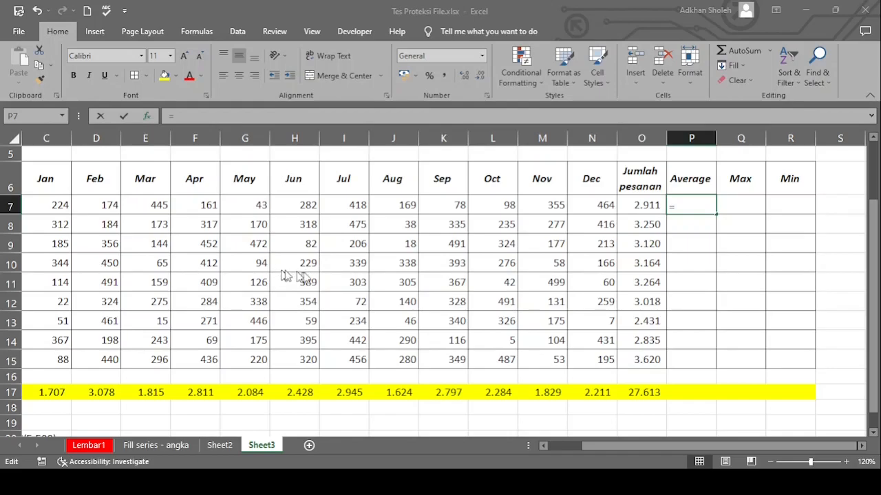
pyautogui.click(436, 345)
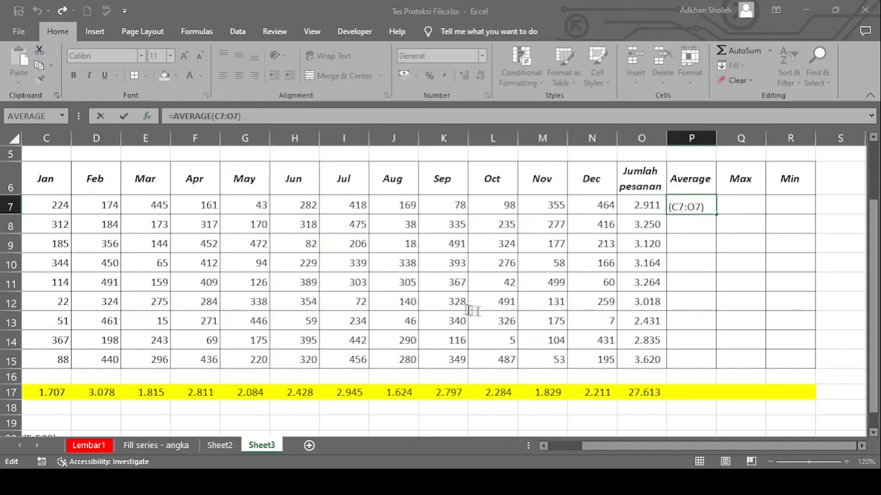
pyautogui.press('BackSpace')
pyautogui.press('BackSpace')
pyautogui.press('BackSpace')
pyautogui.press('BackSpace')
pyautogui.press('BackSpace')
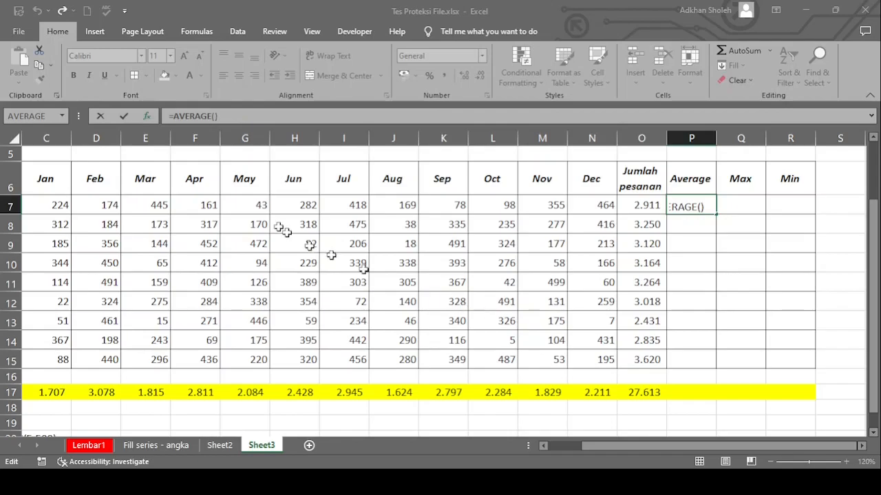
pyautogui.moveTo(60, 197); pyautogui.dragTo(593, 213)
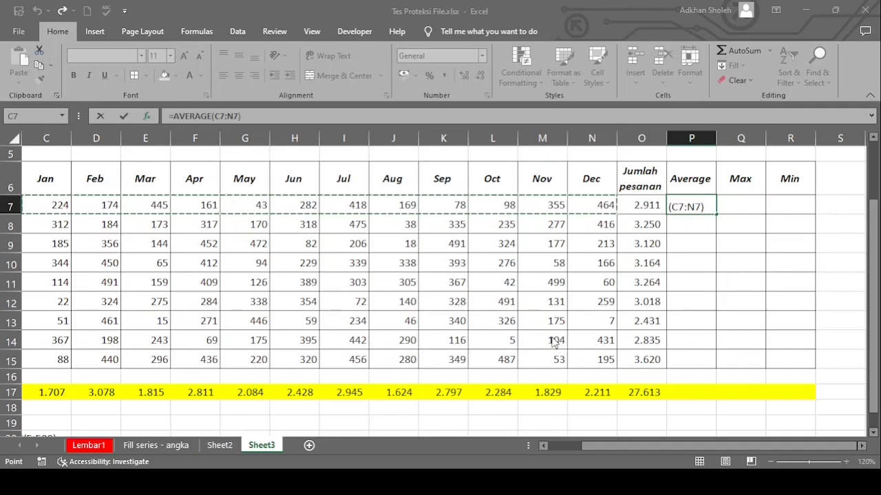
pyautogui.press('F2')
pyautogui.hotkey('ctrl', 'Return')
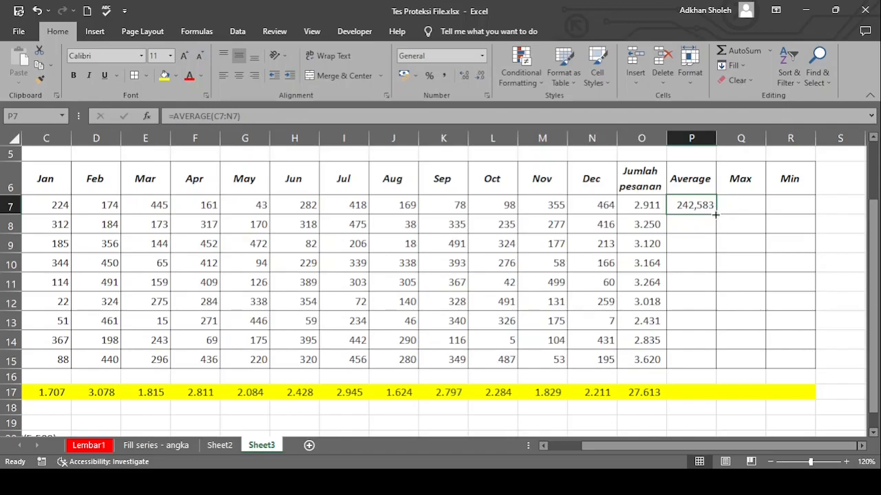
# - Fill the AVERAGE formula from P7 down to P15 and reduce the averages to one decimal place
pyautogui.moveTo(715, 215); pyautogui.dragTo(726, 373)
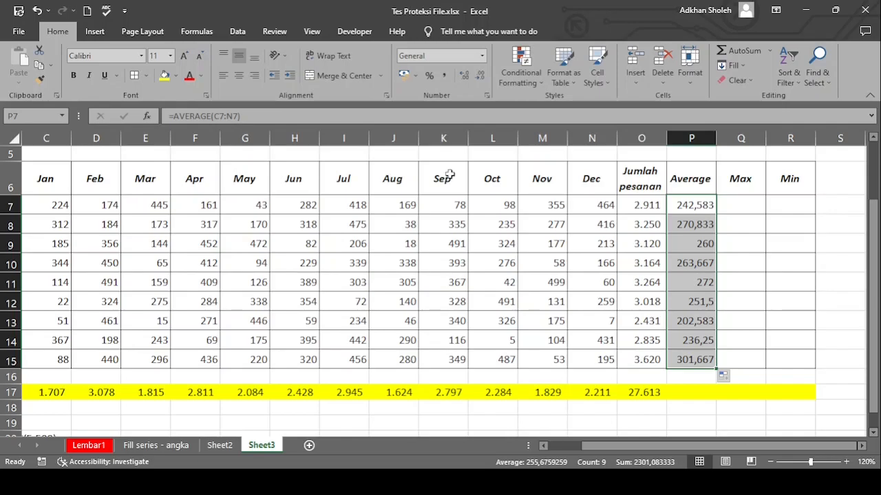
pyautogui.click(481, 75)
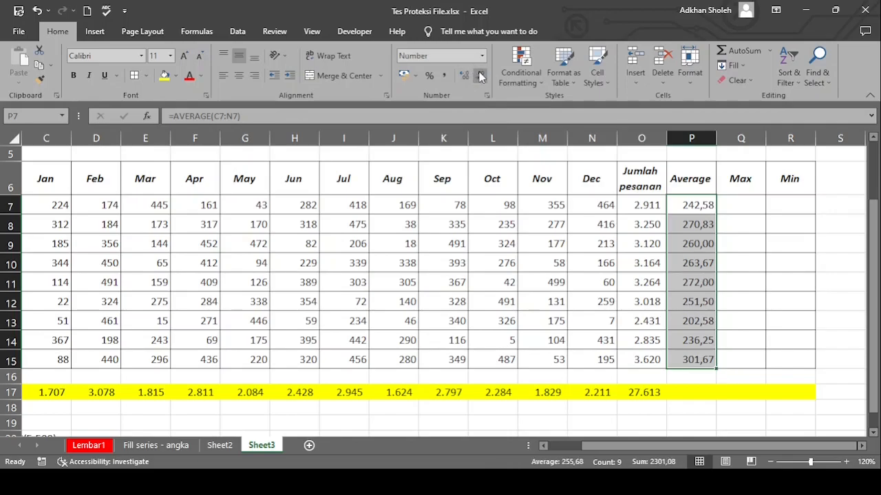
pyautogui.click(480, 75)
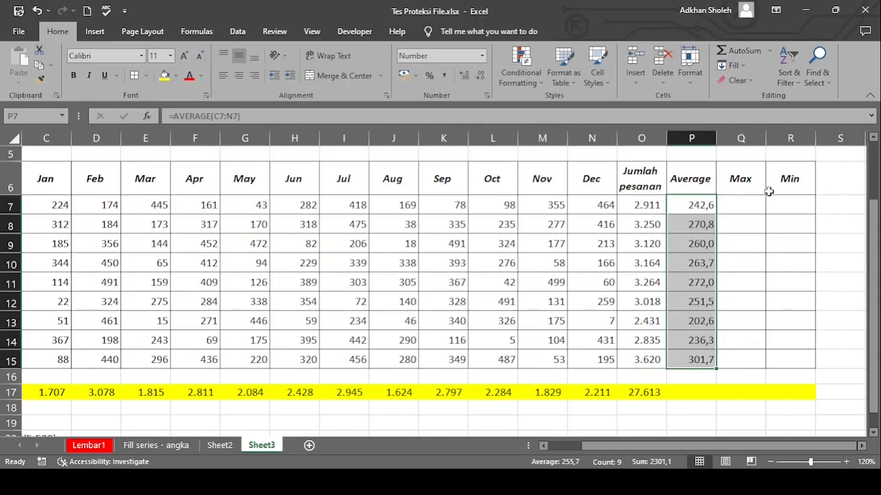
# - Enter =MAX(C7:N7) in Q7 and fill it down to Q15 for all cakes
pyautogui.click(743, 201)
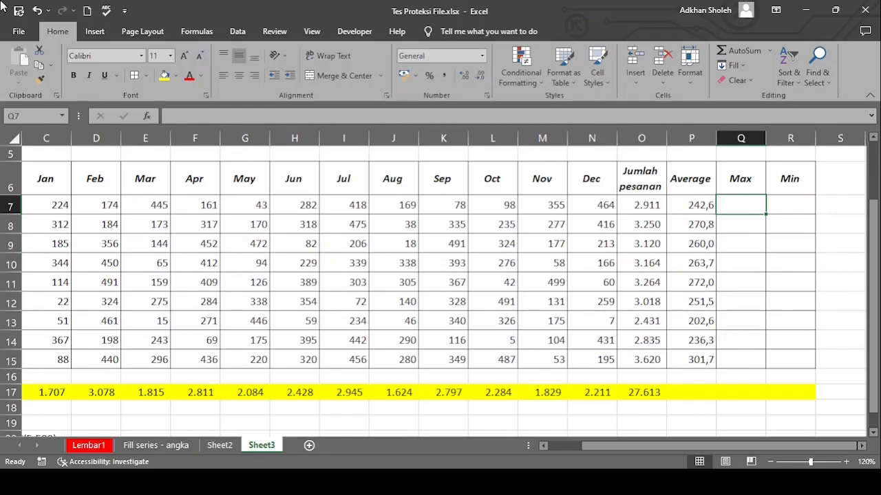
pyautogui.write('=')
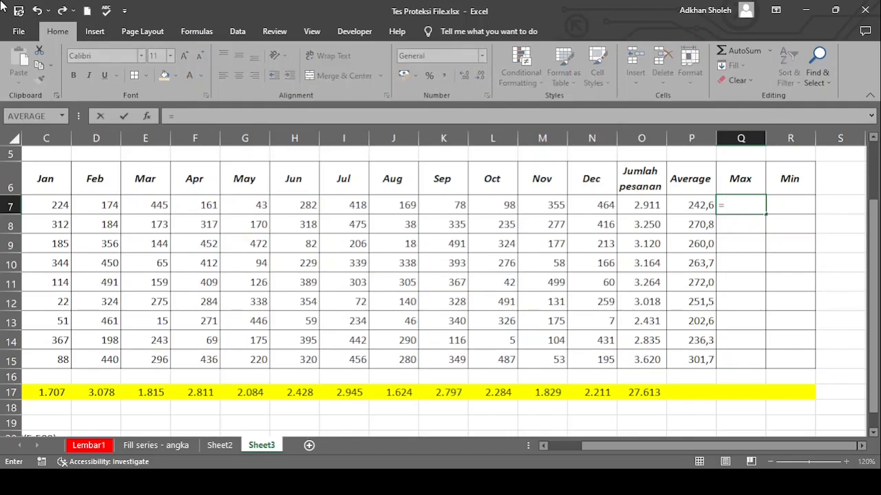
pyautogui.write('max')
pyautogui.press('Tab')
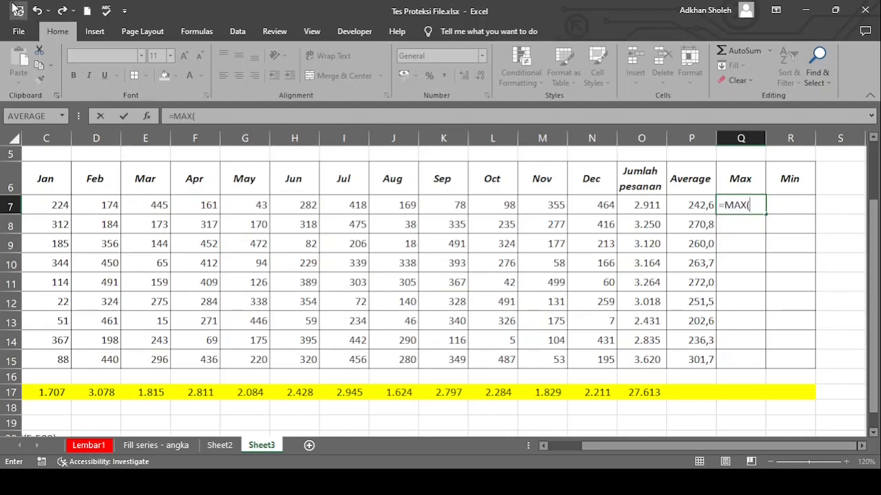
pyautogui.click(41, 207)
pyautogui.moveTo(41, 206); pyautogui.dragTo(586, 204)
pyautogui.write(')')
pyautogui.press('Return')
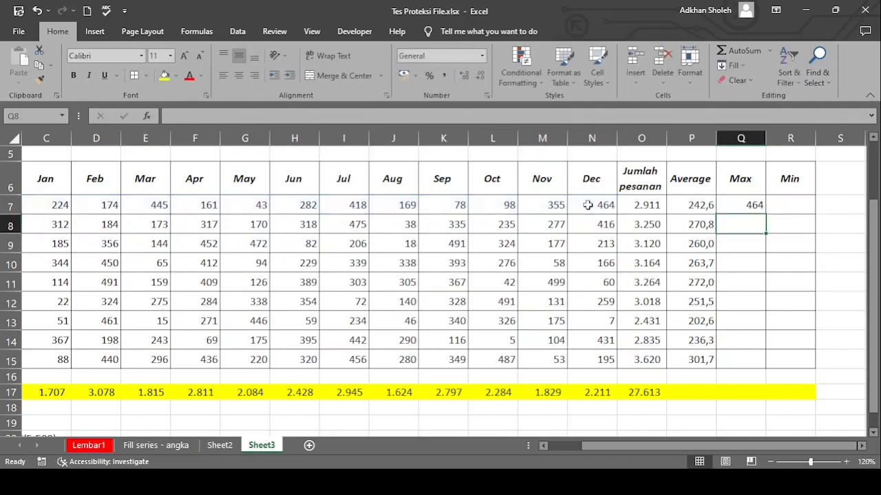
pyautogui.click(755, 204)
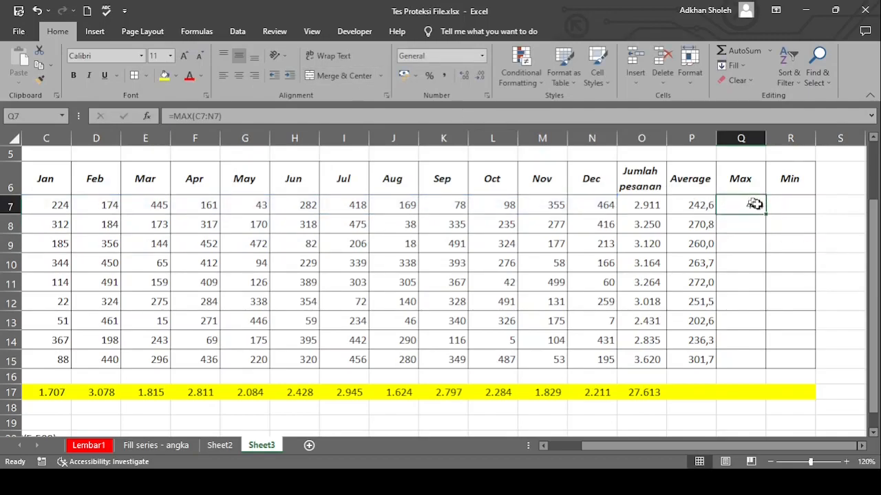
pyautogui.moveTo(766, 213); pyautogui.dragTo(764, 367)
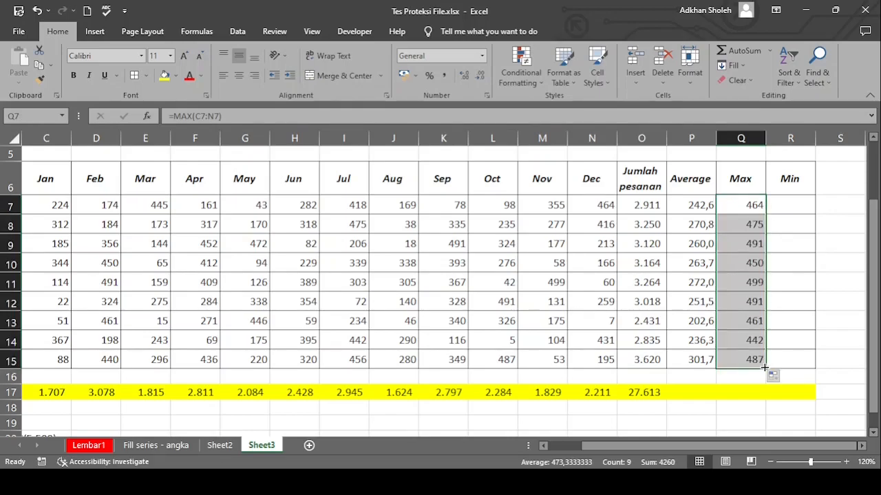
# - Enter =MIN(C7:N7) in R7 and fill it down to R15 for all cakes
pyautogui.click(788, 200)
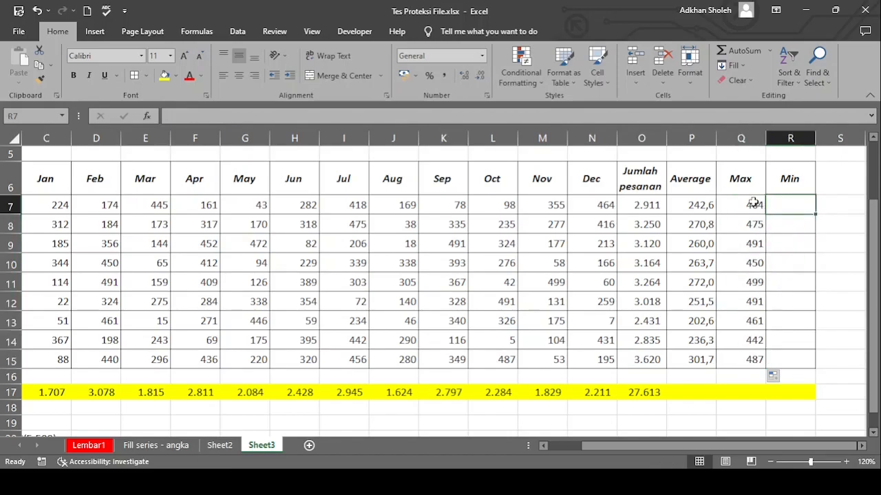
pyautogui.write('=')
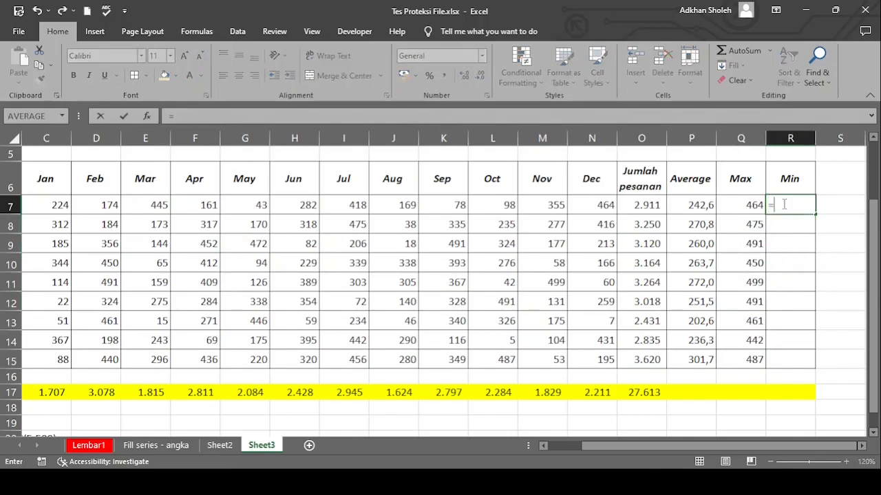
pyautogui.write('min')
pyautogui.press('Tab')
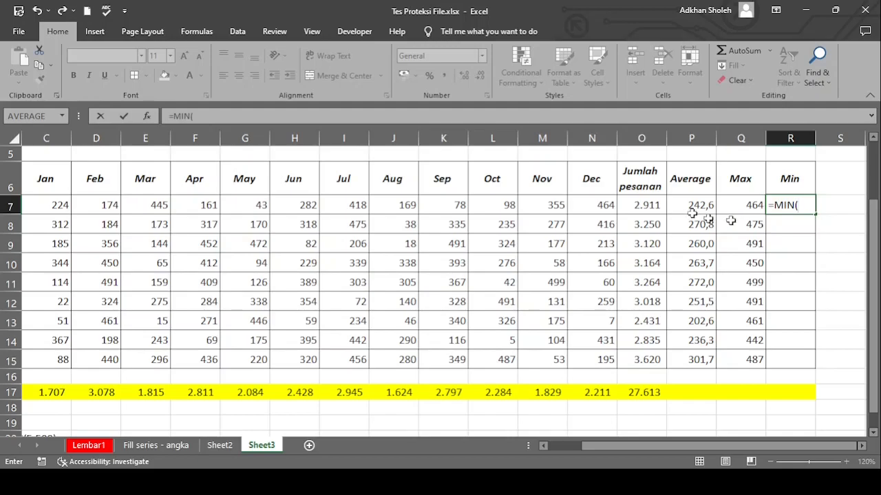
pyautogui.moveTo(60, 205); pyautogui.dragTo(607, 207)
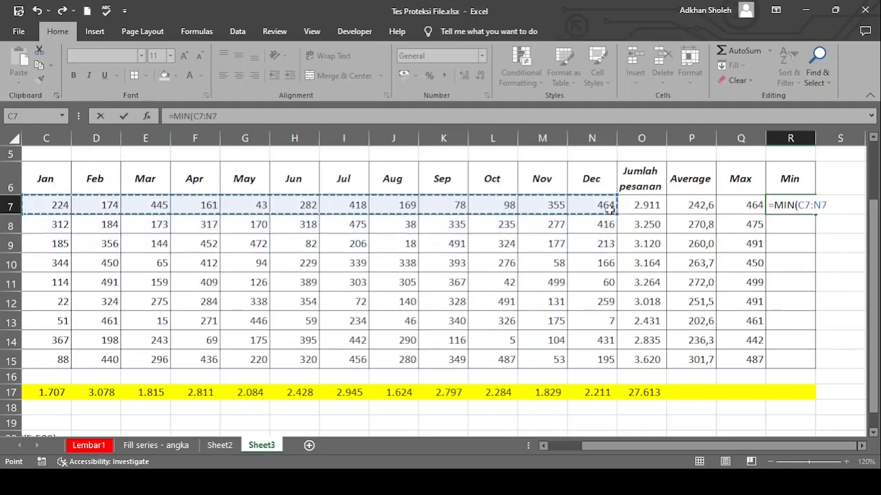
pyautogui.write(')')
pyautogui.press('Return')
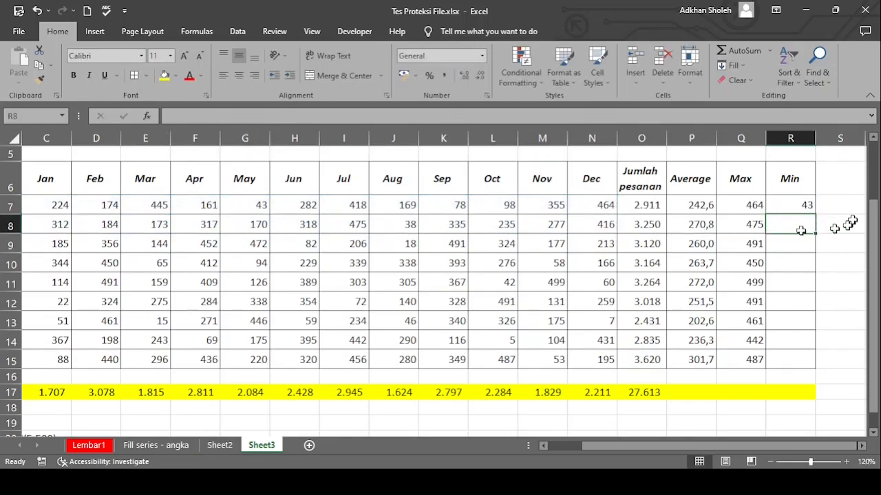
pyautogui.click(808, 203)
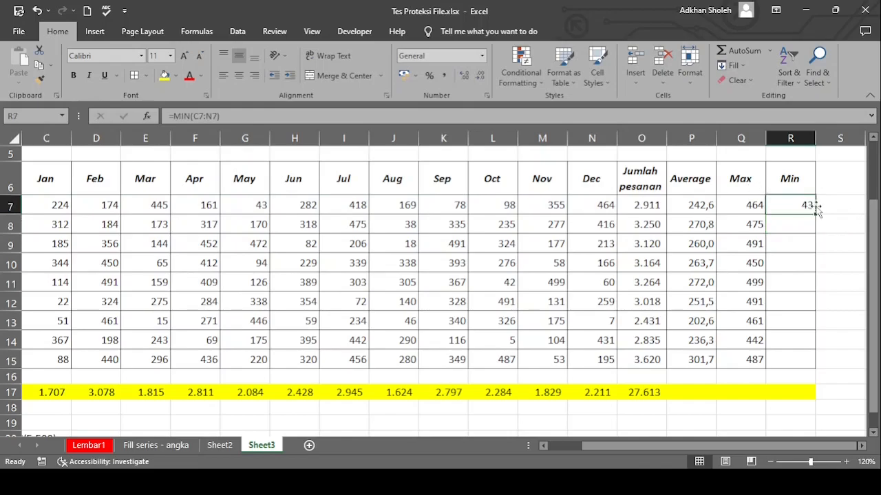
pyautogui.moveTo(816, 214); pyautogui.dragTo(835, 366)
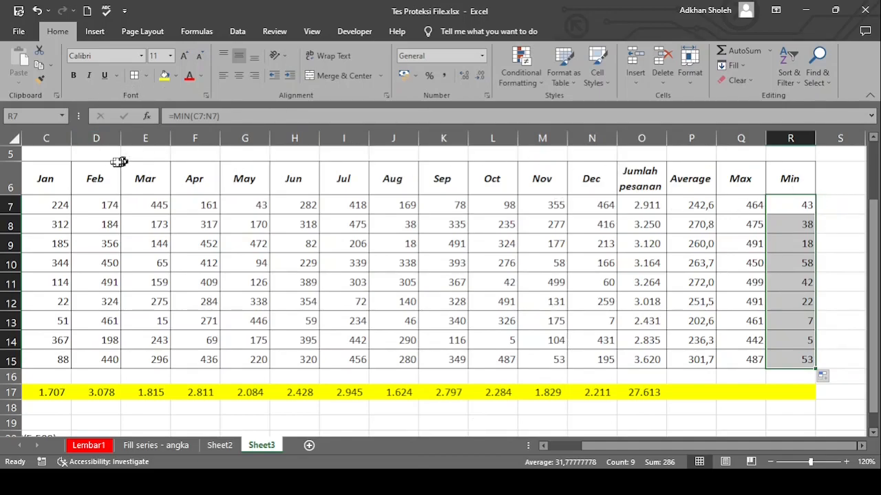
pyautogui.moveTo(749, 448); pyautogui.dragTo(652, 448)
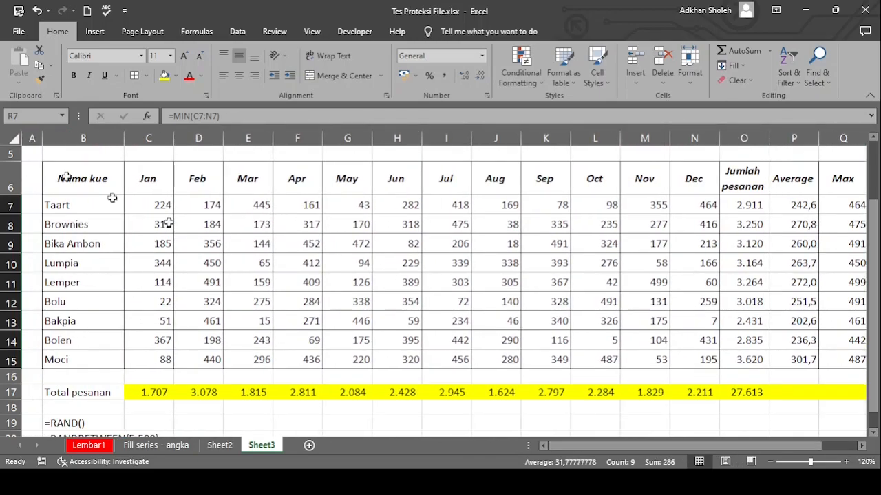
pyautogui.moveTo(751, 444); pyautogui.dragTo(788, 453)
pyautogui.click(789, 139)
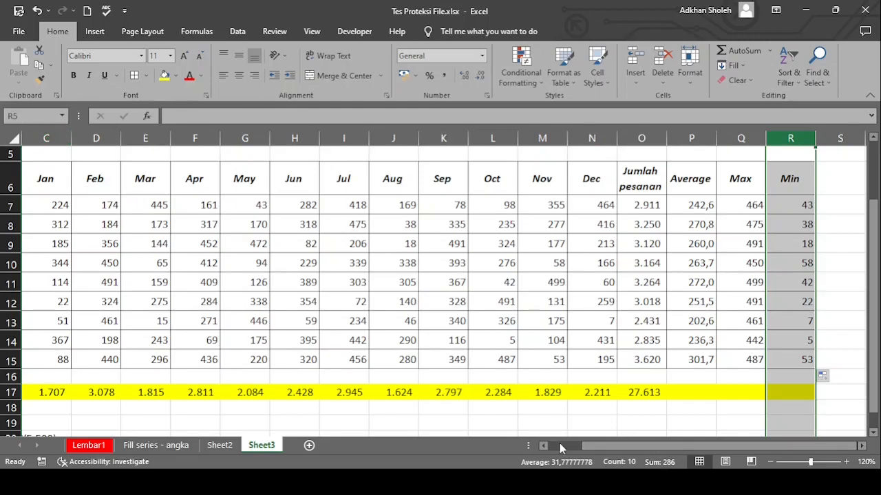
pyautogui.moveTo(605, 447); pyautogui.dragTo(560, 447)
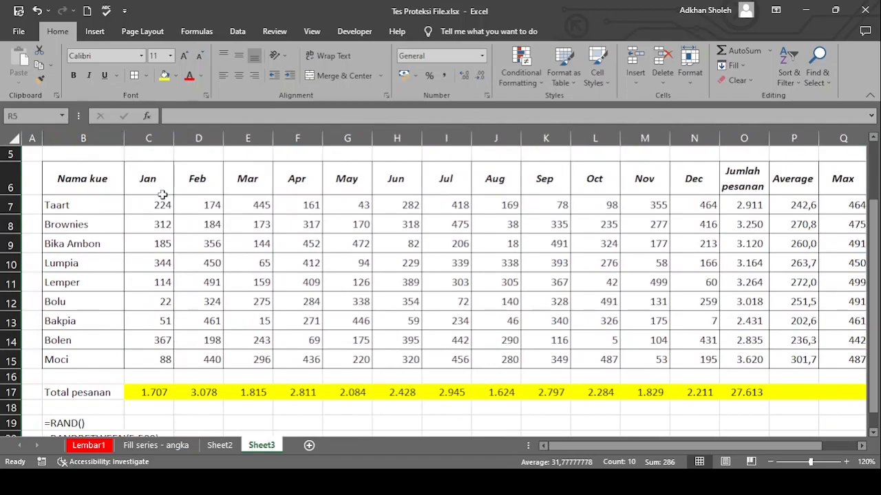
pyautogui.click(107, 180)
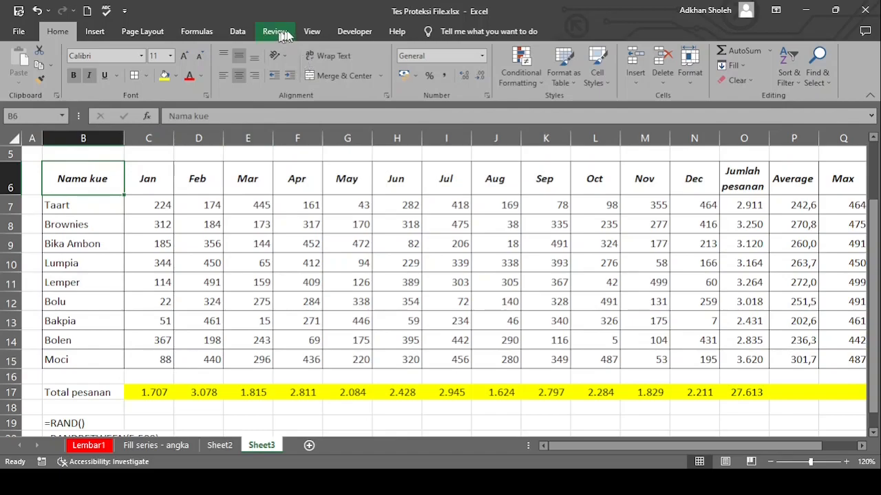
# - Freeze the panes at cell C7 so rows 1–6 and columns A–B stay in view
pyautogui.click(311, 33)
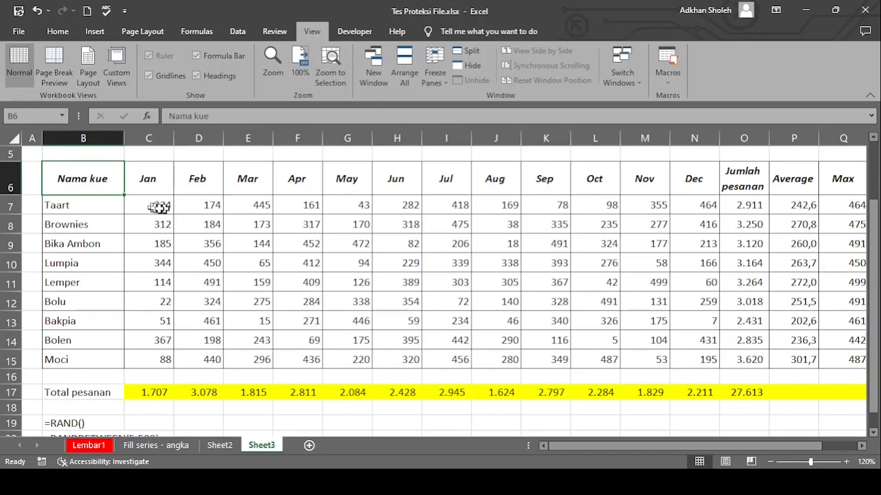
pyautogui.click(149, 181)
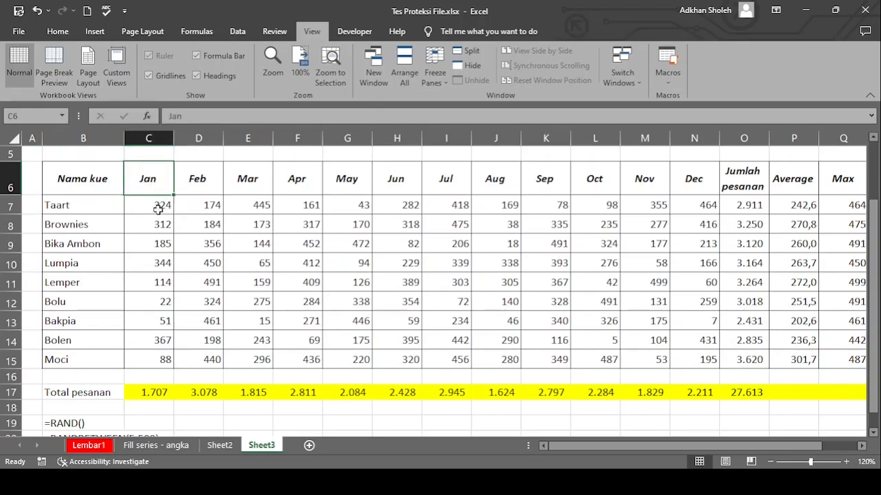
pyautogui.click(72, 201)
pyautogui.click(141, 203)
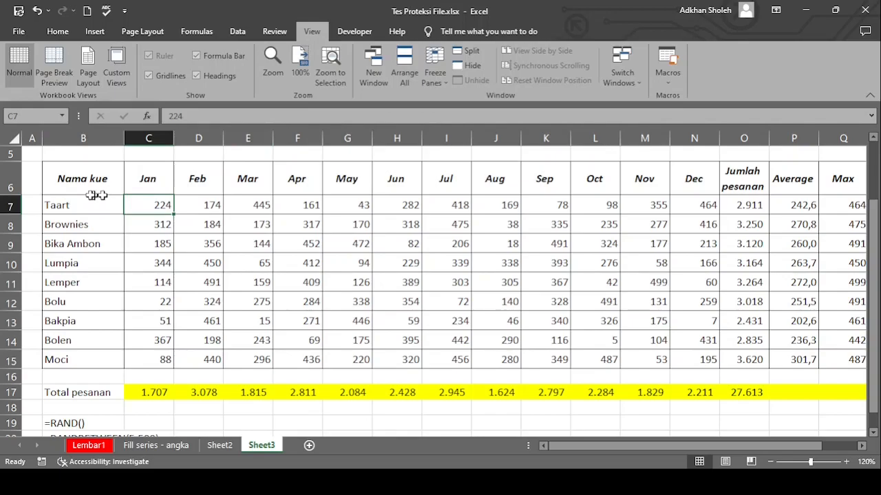
pyautogui.scroll(-14, 165, 205)
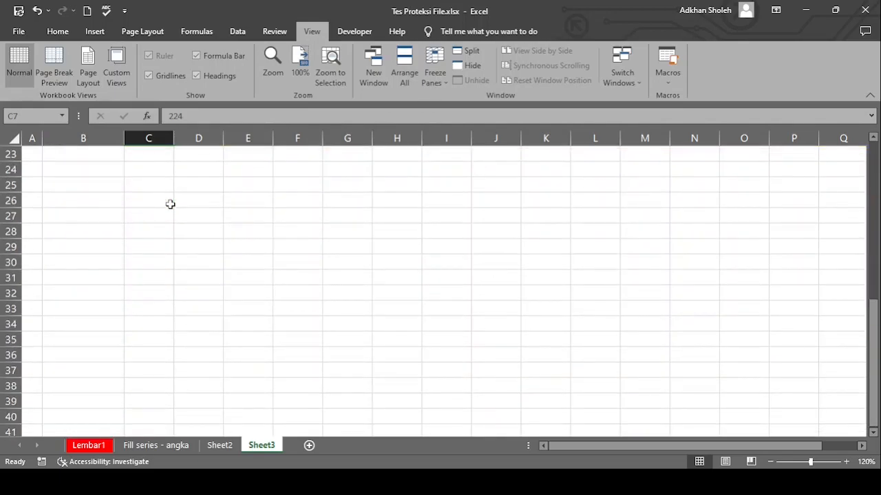
pyautogui.scroll(15, 176, 205)
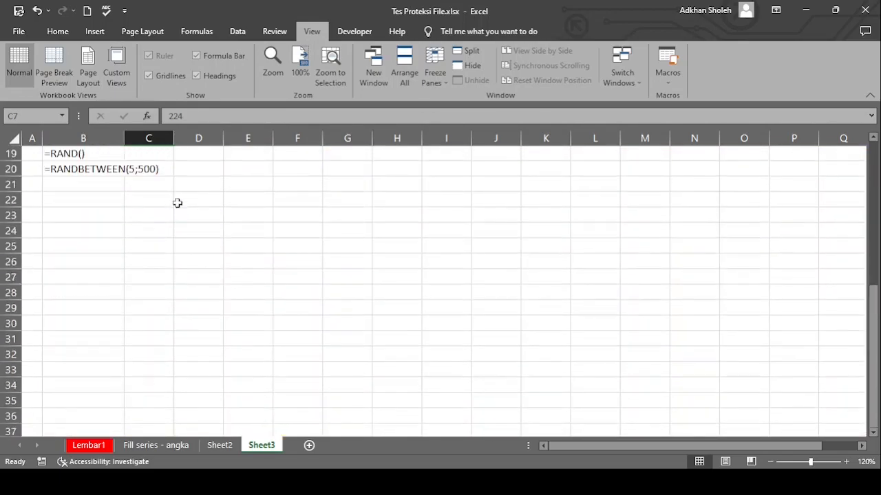
pyautogui.scroll(-8, 176, 205)
pyautogui.scroll(-7, 177, 205)
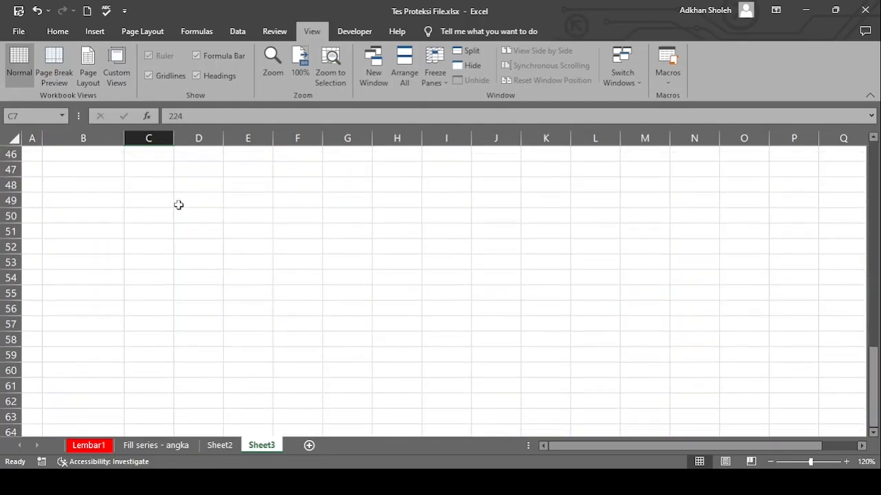
pyautogui.scroll(15, 178, 204)
pyautogui.moveTo(662, 446); pyautogui.dragTo(607, 424)
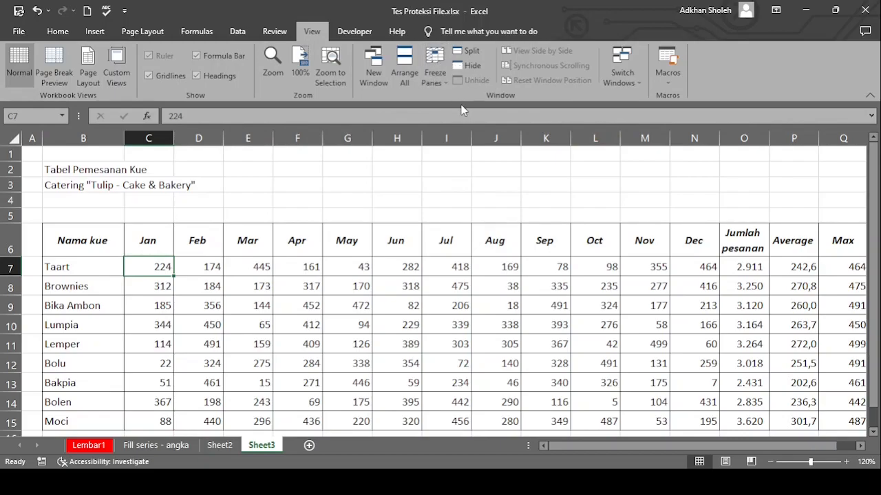
# - Check the frozen title and month header rows far down the sheet, past row 70, and return to the table
pyautogui.scroll(-2, 377, 313)
pyautogui.scroll(-9, 378, 314)
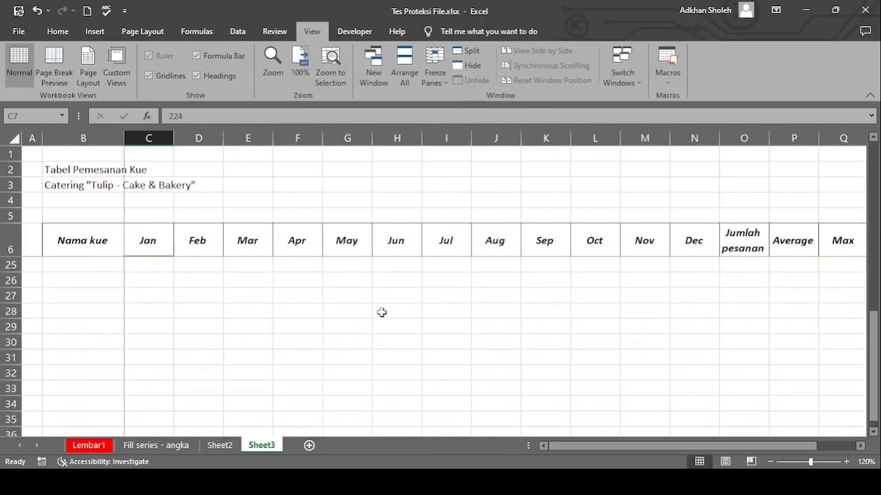
pyautogui.scroll(-10, 382, 313)
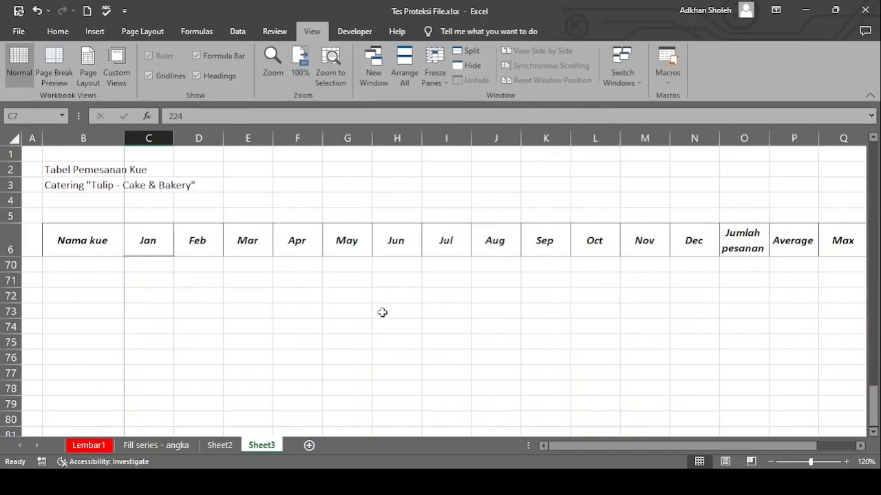
pyautogui.scroll(15, 511, 287)
pyautogui.scroll(6, 511, 287)
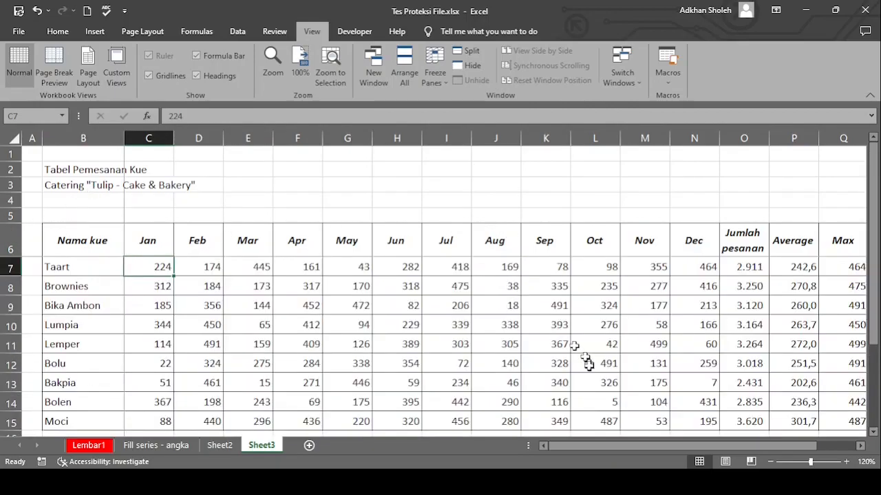
# - Check the frozen cake-name column while moving along row 13 to AX13, and view the rows below the table
pyautogui.moveTo(575, 450); pyautogui.dragTo(613, 451)
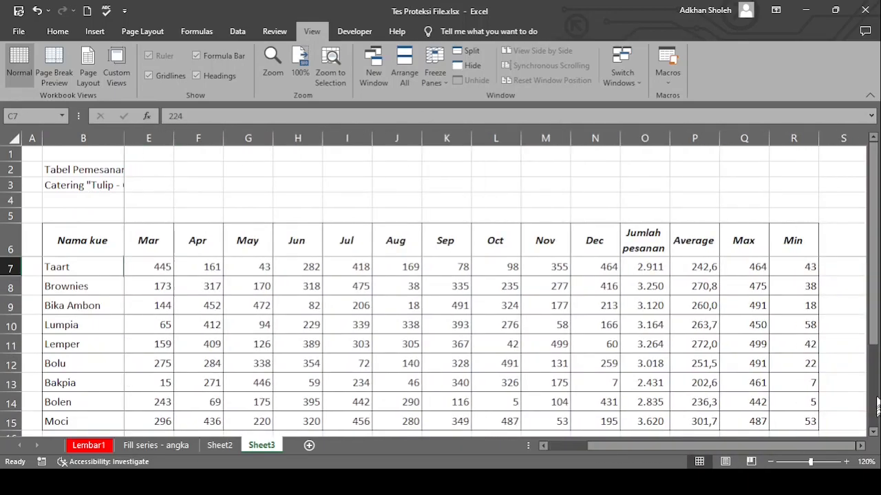
pyautogui.click(841, 385)
pyautogui.press('Right')
pyautogui.press('Right')
pyautogui.press('Right')
pyautogui.press('Right')
pyautogui.press('Right')
pyautogui.press('Right')
pyautogui.press('Right')
pyautogui.press('Right')
pyautogui.press('Right')
pyautogui.press('Right')
pyautogui.press('Right')
pyautogui.press('Right')
pyautogui.press('Right')
pyautogui.press('Right')
pyautogui.press('Right')
pyautogui.press('Right')
pyautogui.press('Right')
pyautogui.press('Right')
pyautogui.press('Right')
pyautogui.press('Right')
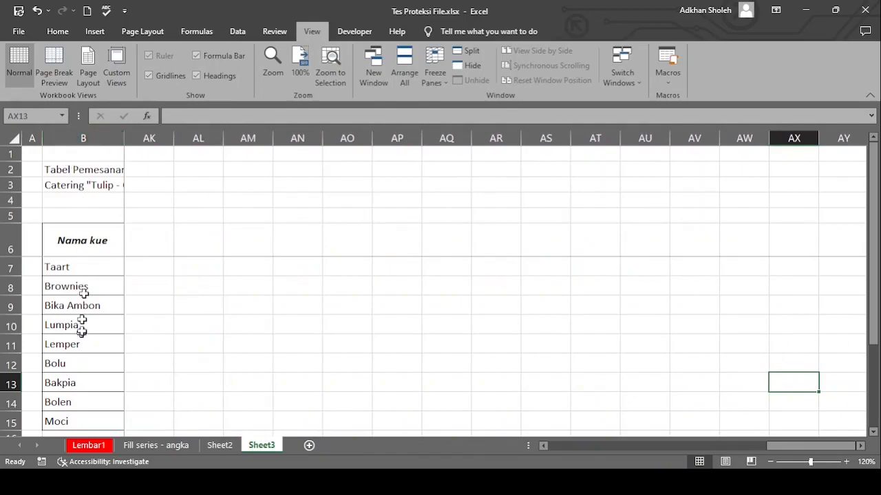
pyautogui.scroll(-4, 84, 282)
pyautogui.scroll(4, 88, 276)
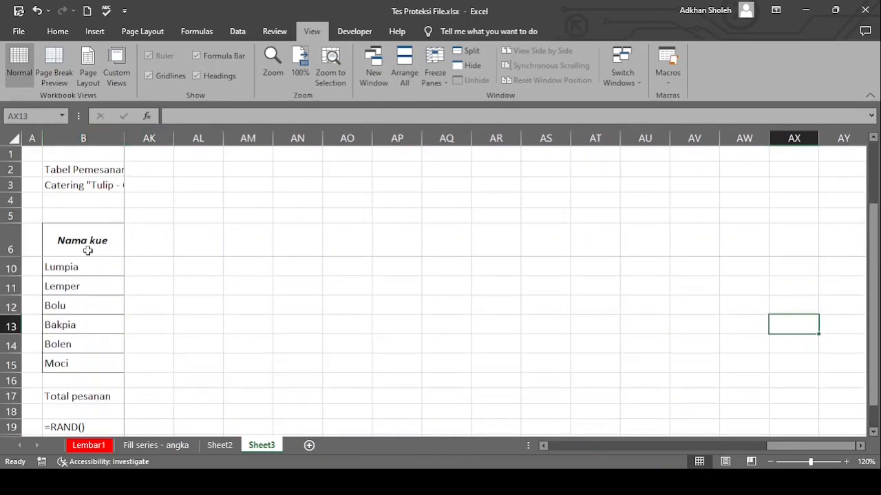